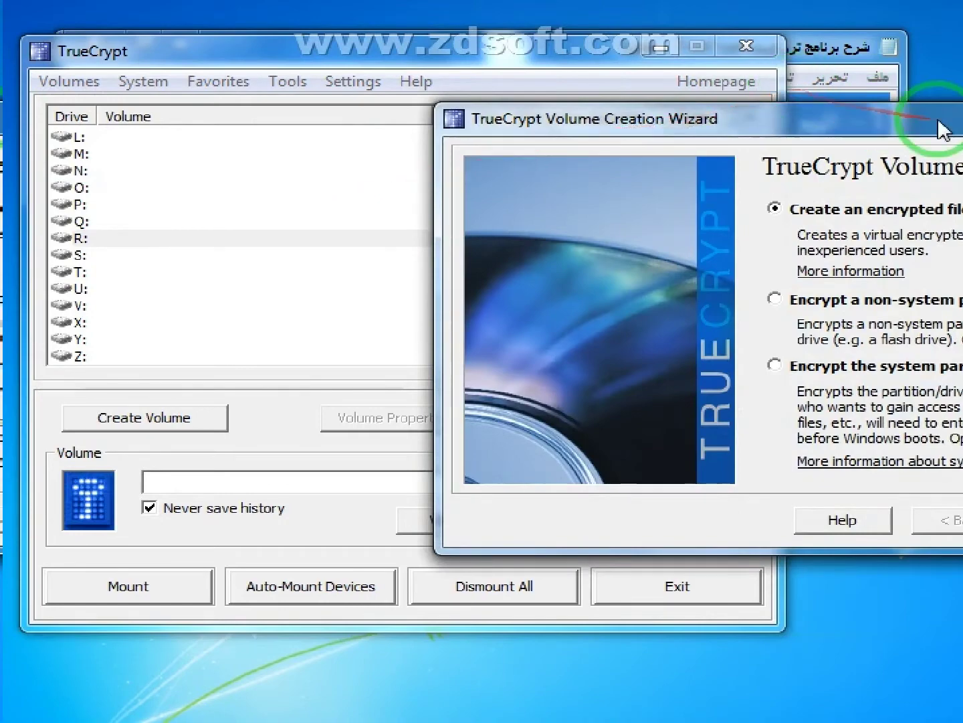
# Move the wizard over the main window, and highlight instruction 3 about creating a new disk in the Notepad notes.
pyautogui.moveTo(936, 121); pyautogui.dragTo(538, 177)
pyautogui.click(806, 45)
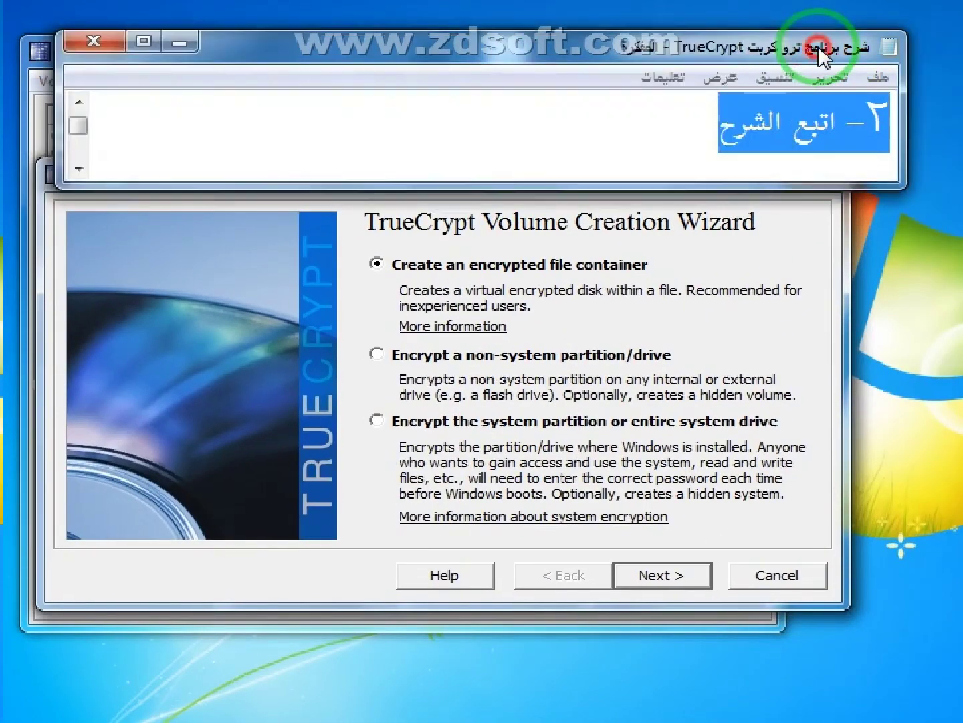
pyautogui.click(77, 174)
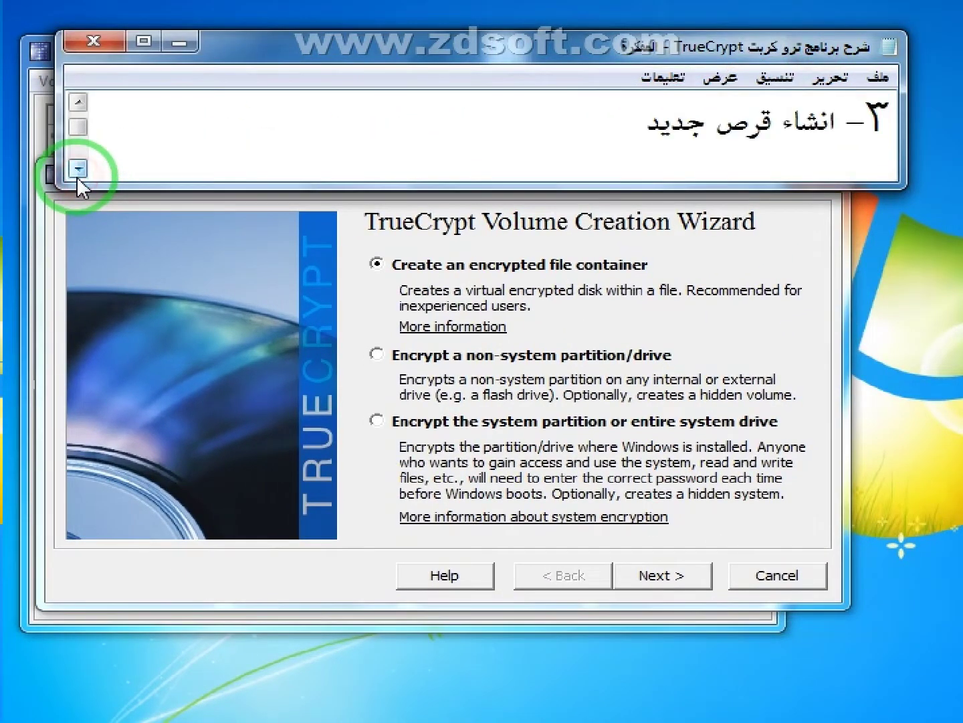
pyautogui.moveTo(623, 123); pyautogui.dragTo(871, 110)
pyautogui.click(702, 304)
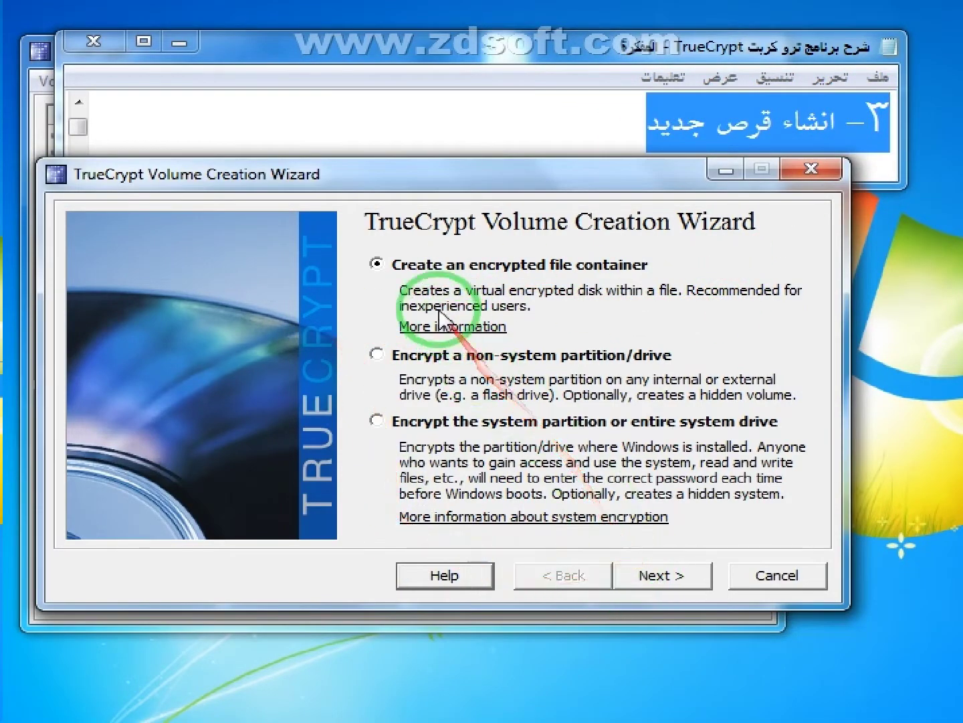
# Choose to create an encrypted file container as a Standard TrueCrypt volume and proceed to the volume location.
pyautogui.click(693, 577)
pyautogui.click(377, 264)
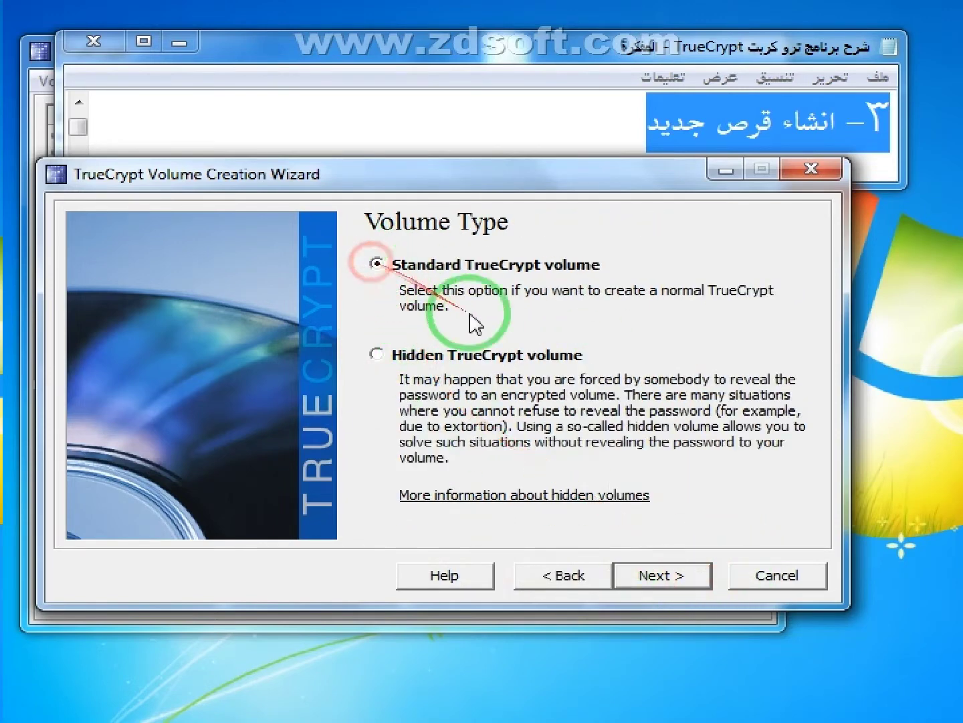
pyautogui.click(654, 575)
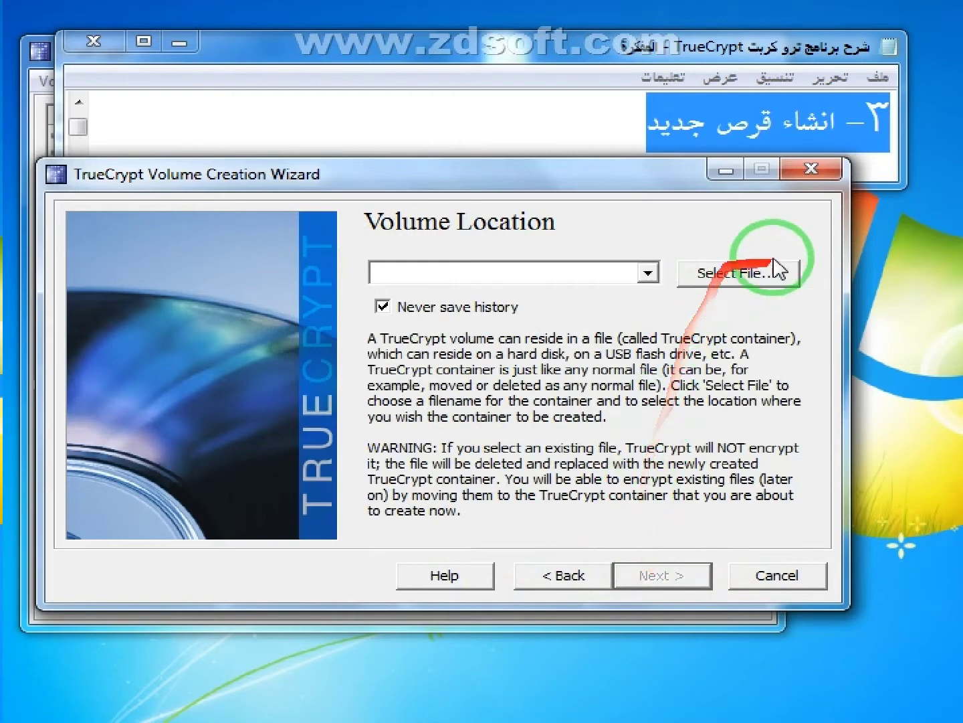
# Show instruction 4 about picking a decoy file in the Notepad notes and highlight part of it.
pyautogui.click(242, 37)
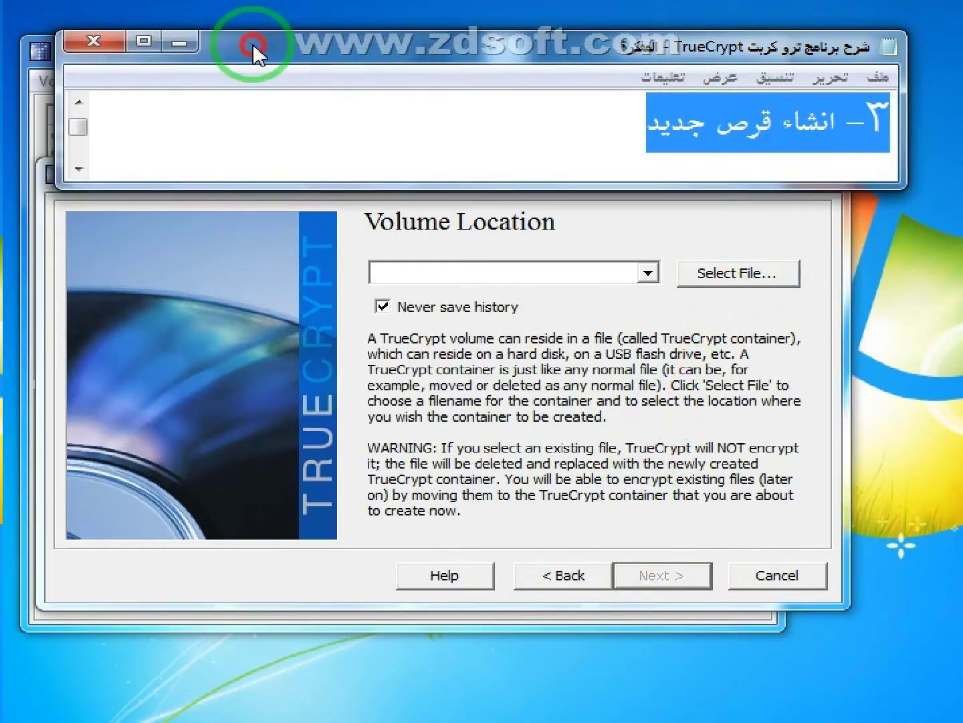
pyautogui.click(79, 167)
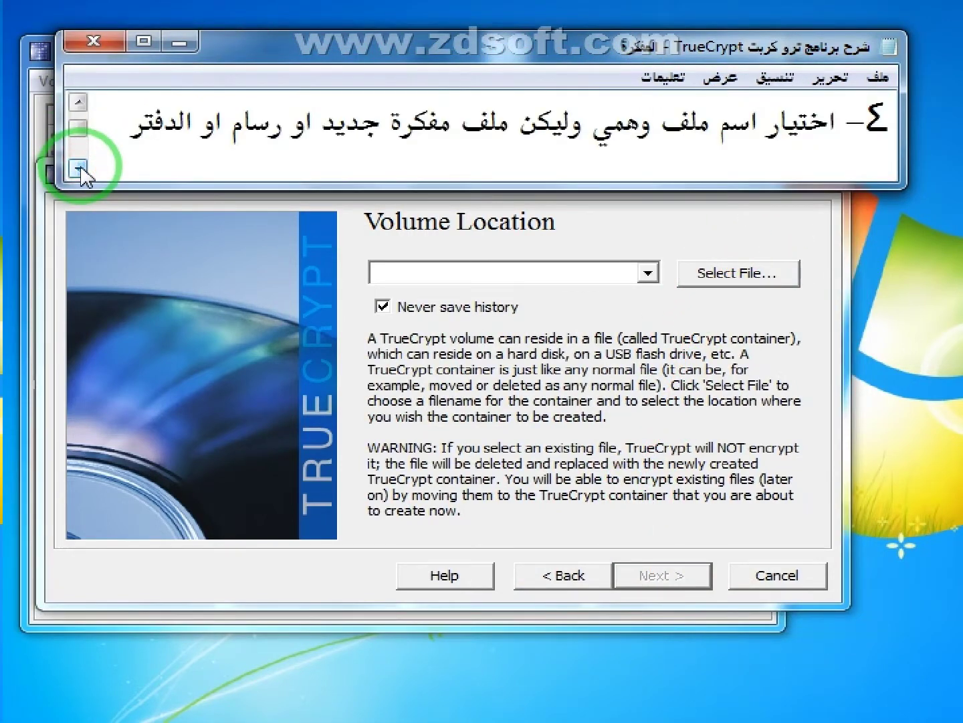
pyautogui.moveTo(497, 127); pyautogui.dragTo(632, 293)
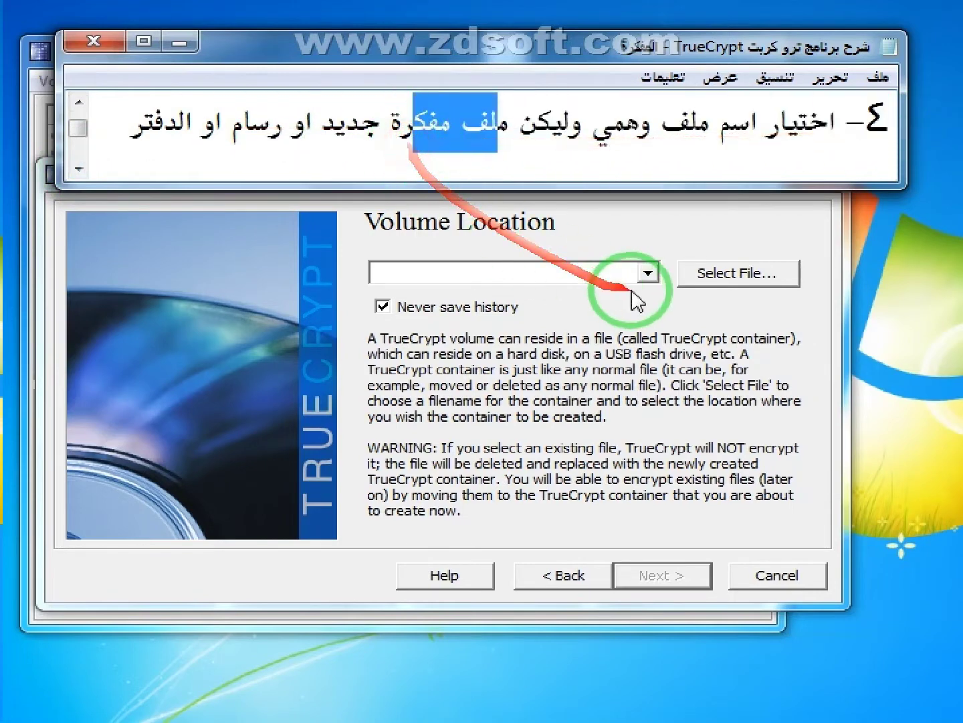
pyautogui.click(648, 224)
# Browse for the container file on Local Disk (D:) and create a new bitmap image there, named with a person's first name.
pyautogui.click(738, 273)
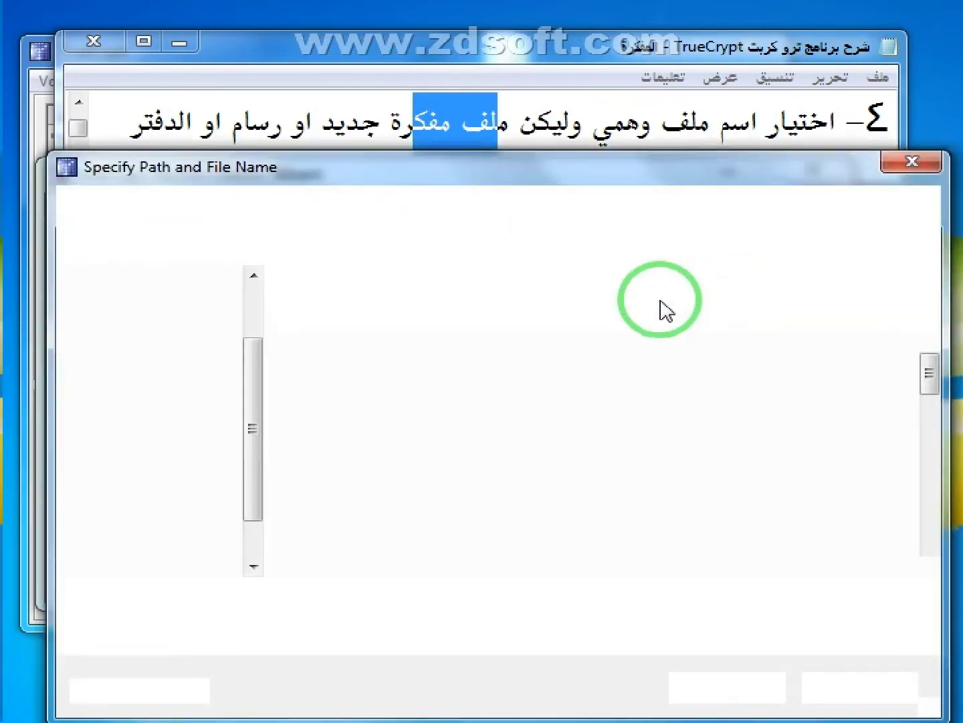
pyautogui.moveTo(248, 409); pyautogui.dragTo(241, 484)
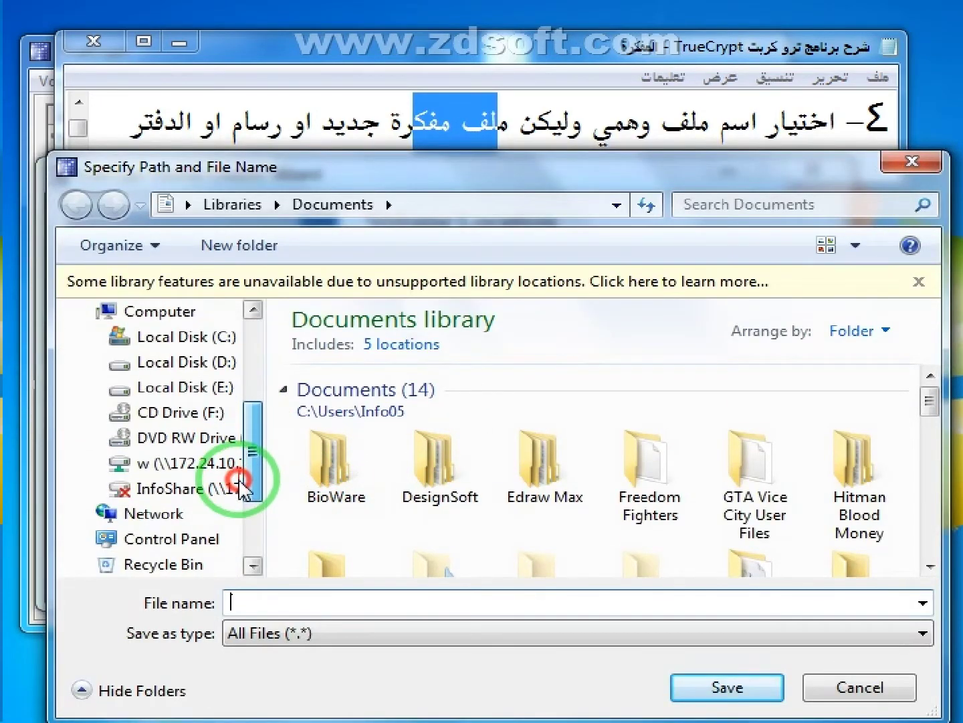
pyautogui.click(204, 361)
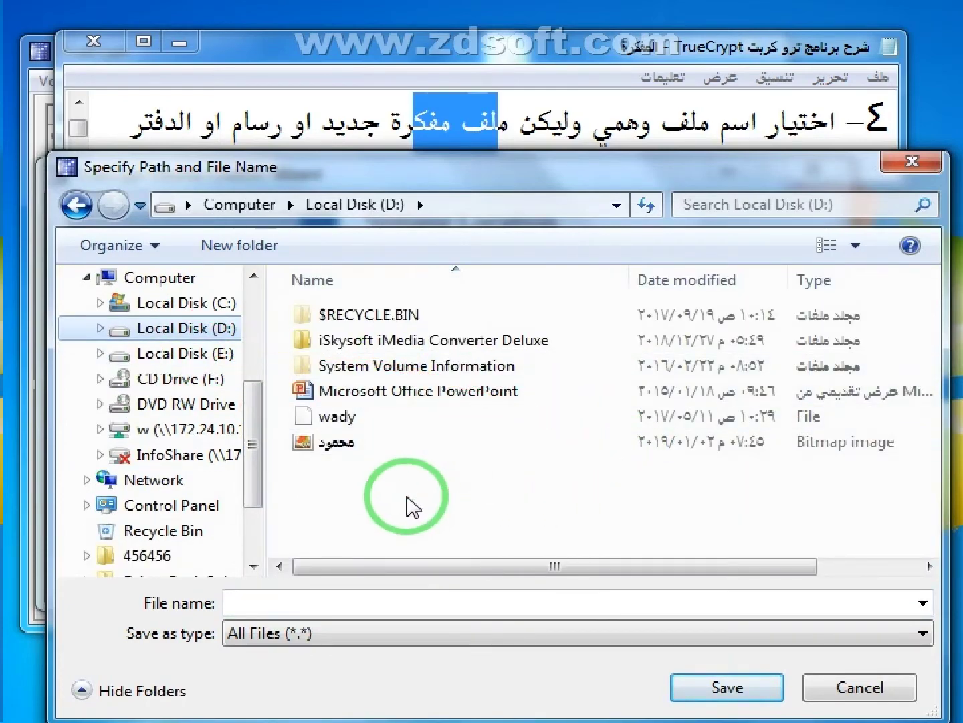
pyautogui.rightClick(405, 498)
pyautogui.moveTo(497, 449)
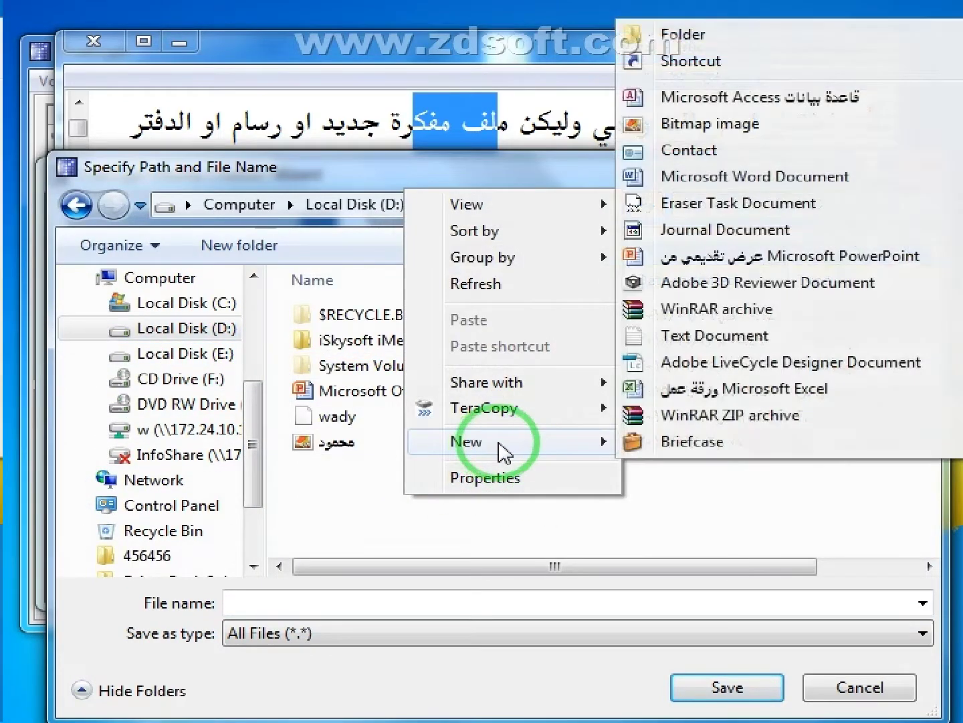
pyautogui.click(736, 127)
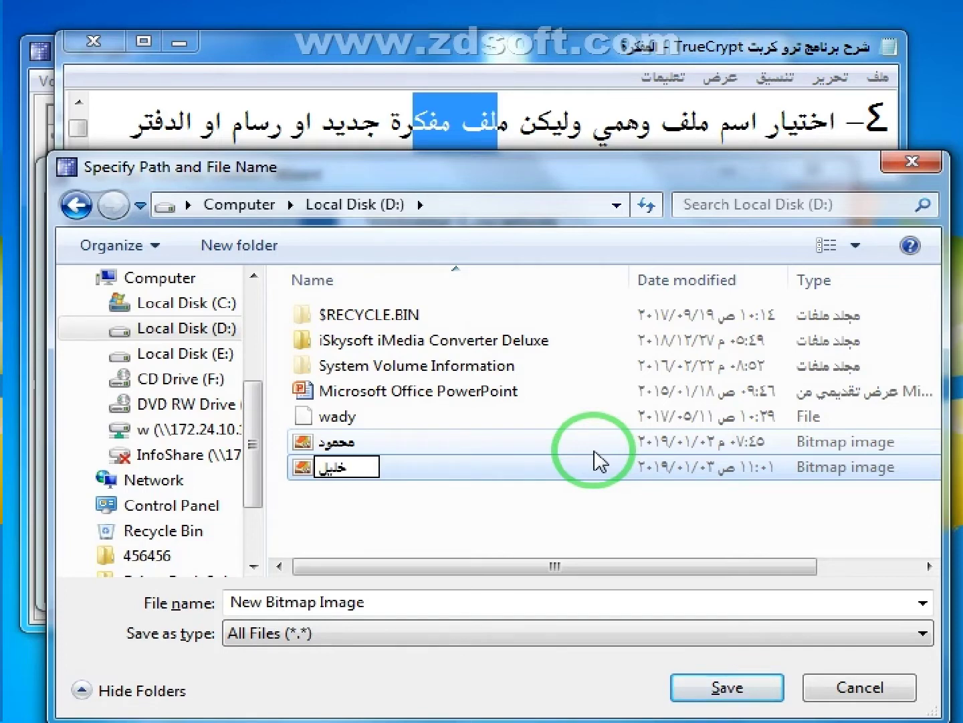
pyautogui.click(495, 468)
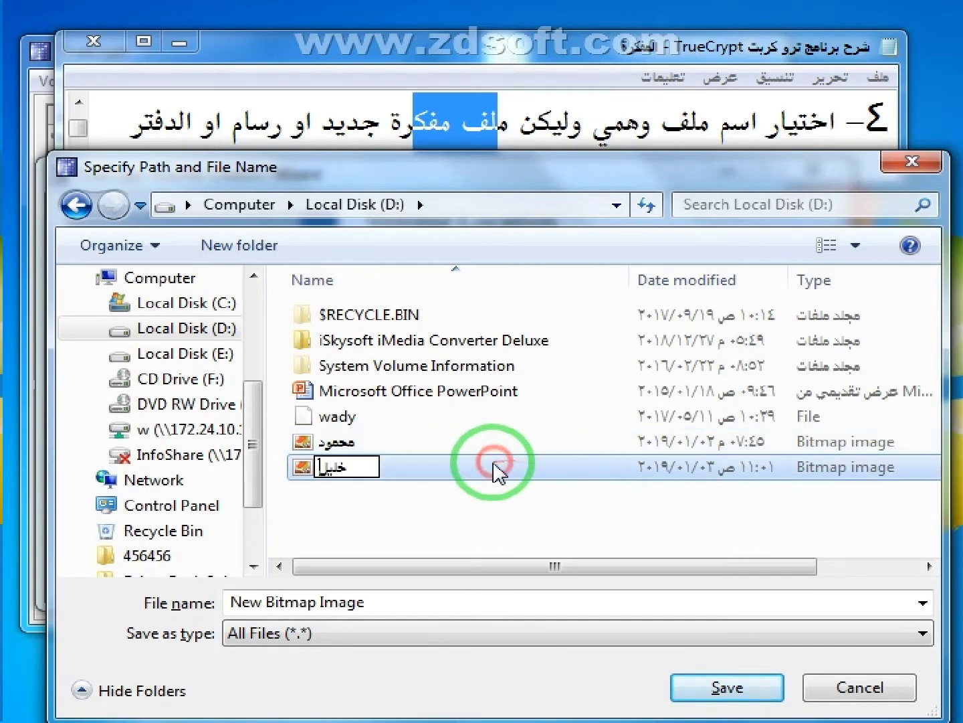
# Use the new bitmap as the container file, confirm its replacement, and accept AES encryption with the RIPEMD-160 hash.
pyautogui.doubleClick(373, 469)
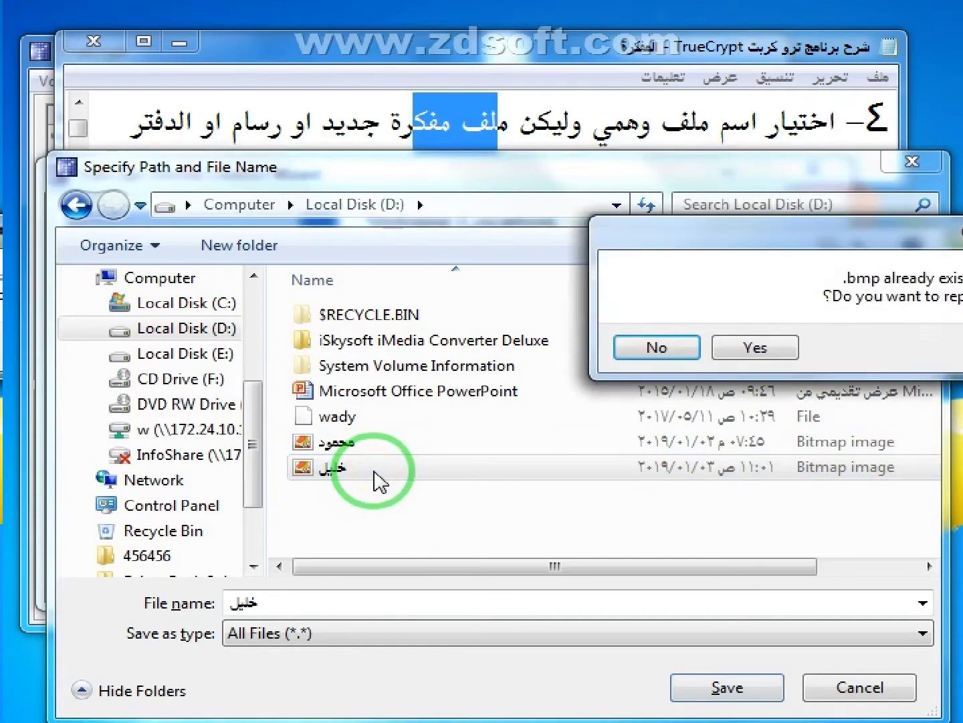
pyautogui.click(763, 354)
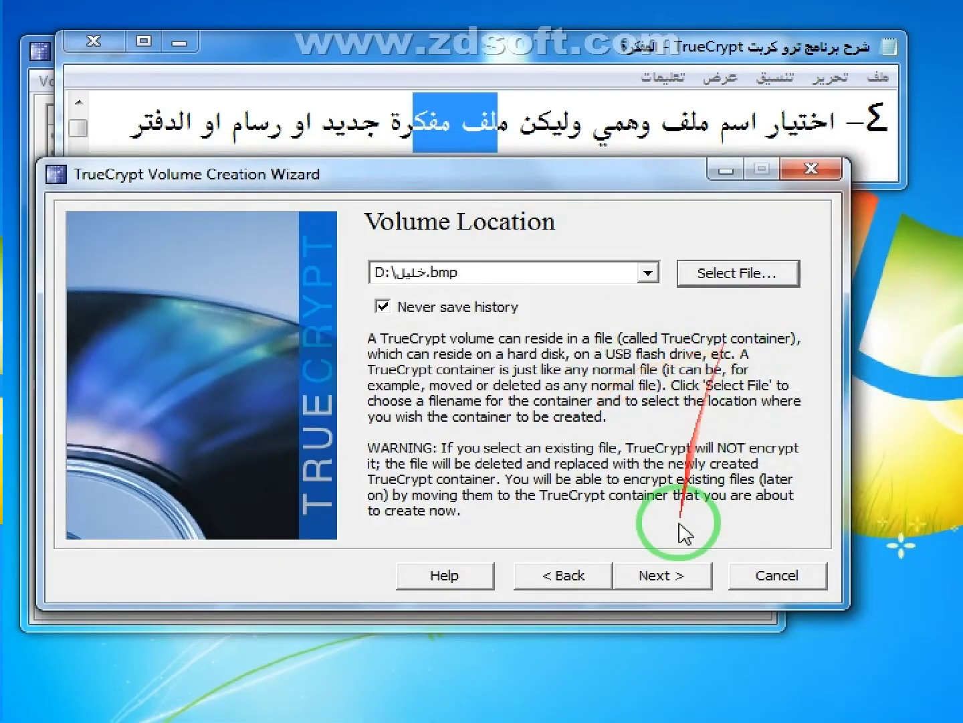
pyautogui.click(672, 578)
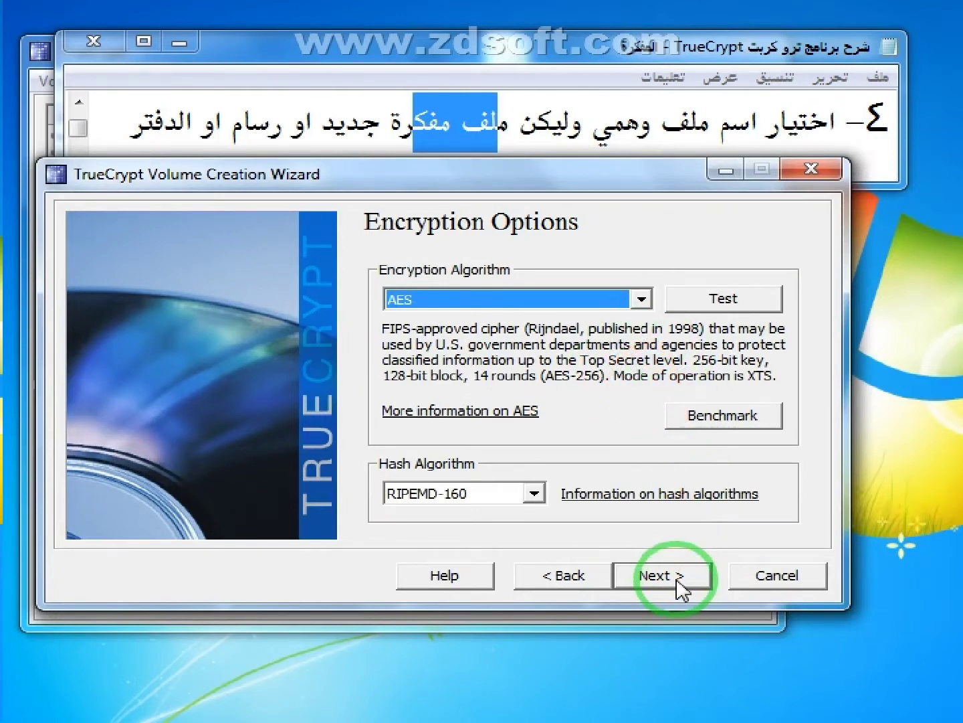
pyautogui.click(681, 588)
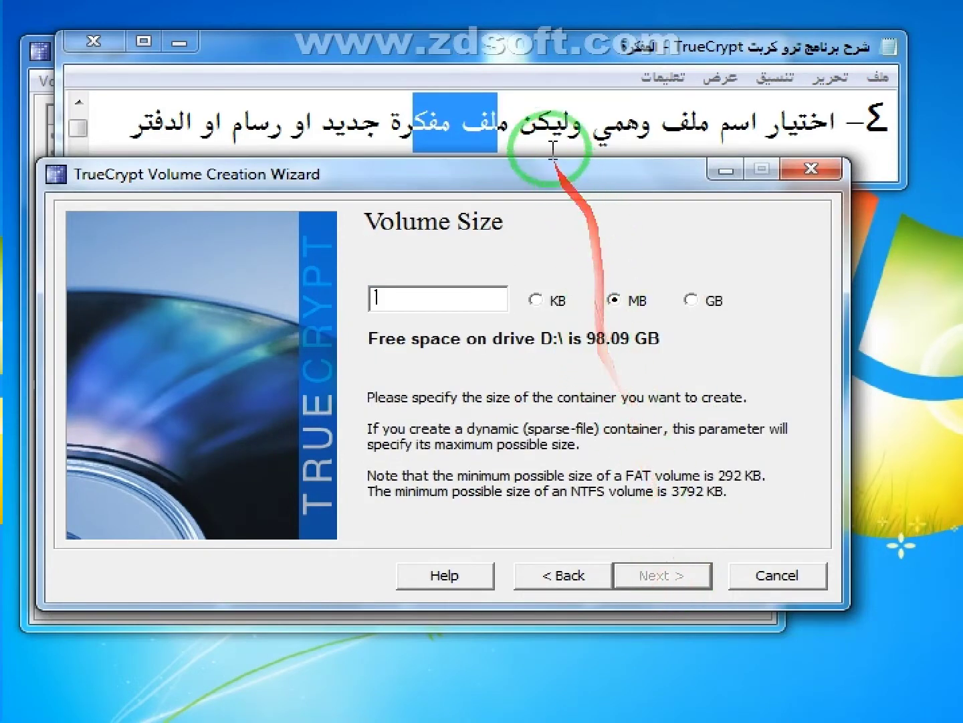
# Read instructions 5 to 8 in the Notepad notes, highlighting the parts on drive choice, volume size units and a small test size.
pyautogui.click(487, 50)
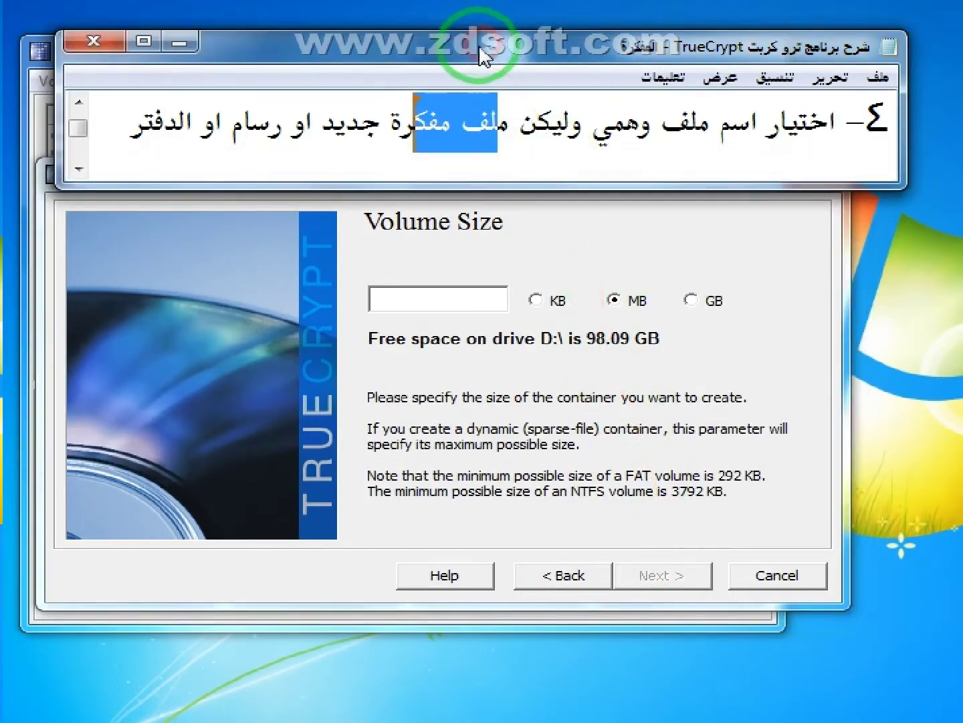
pyautogui.click(79, 168)
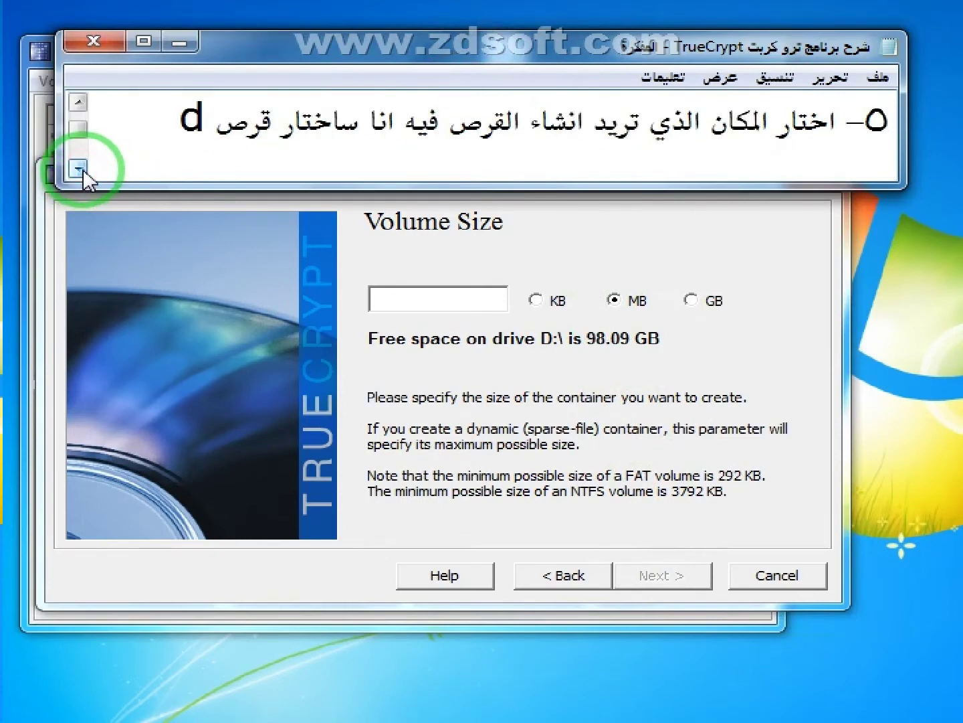
pyautogui.moveTo(202, 124); pyautogui.dragTo(335, 120)
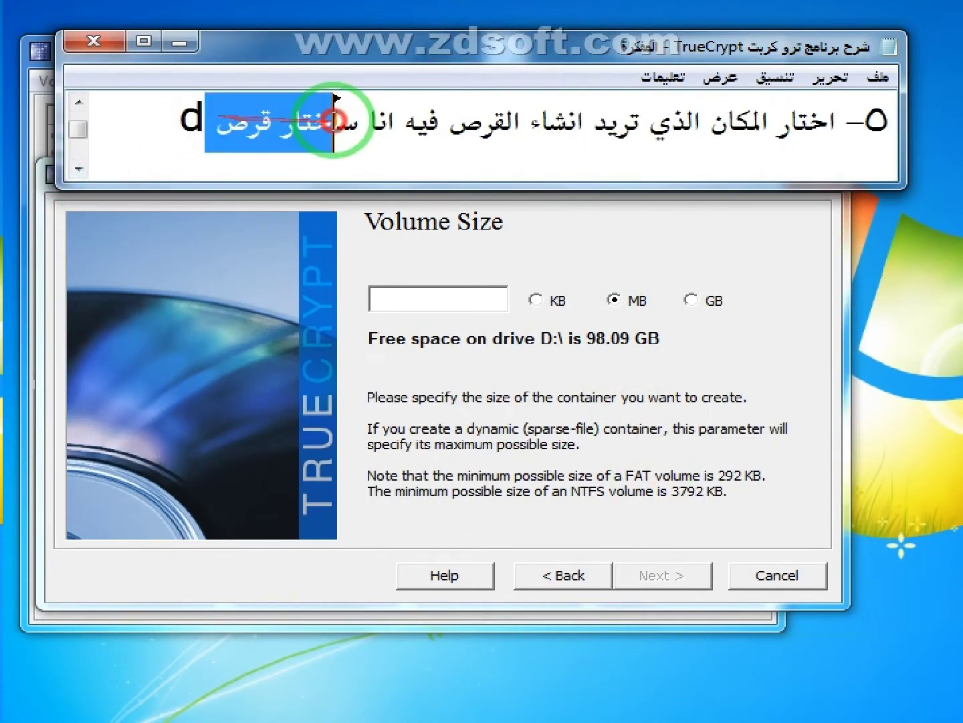
pyautogui.click(79, 170)
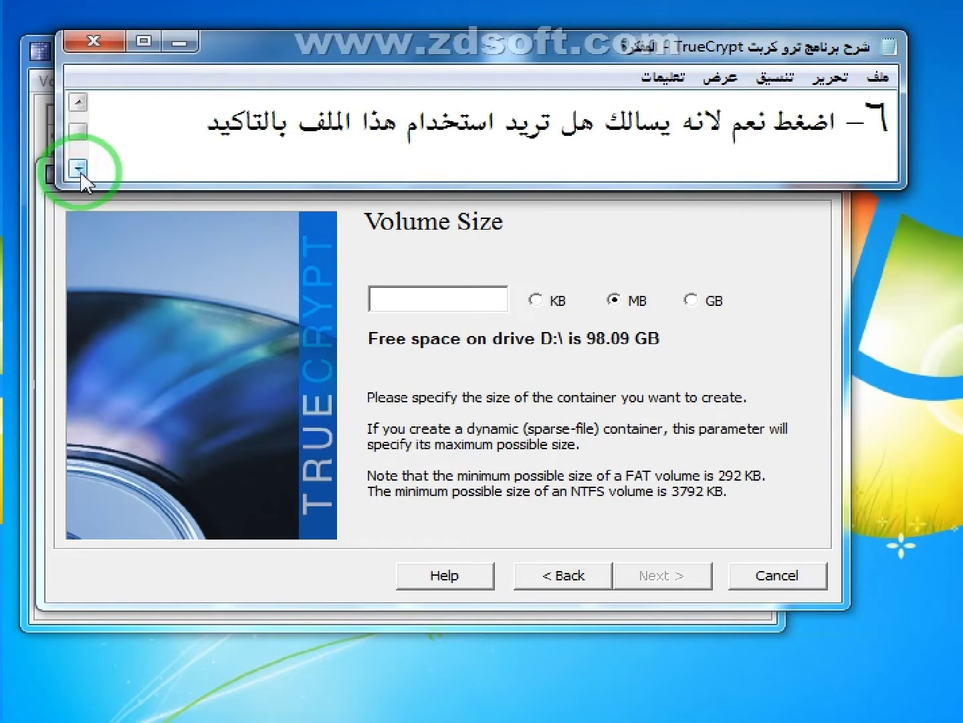
pyautogui.click(79, 169)
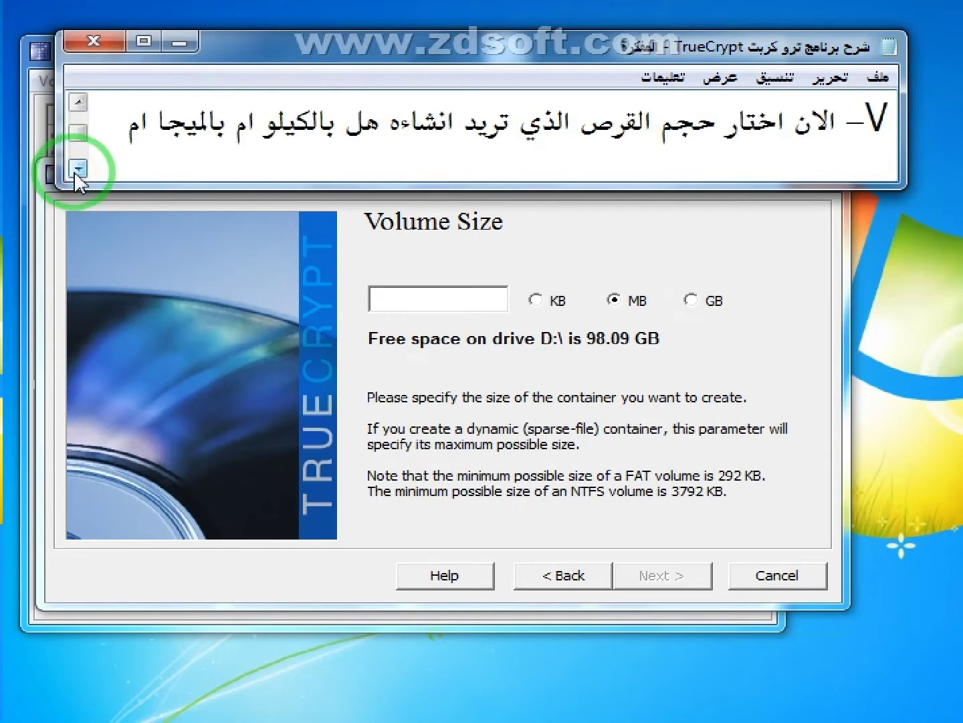
pyautogui.moveTo(717, 134); pyautogui.dragTo(214, 133)
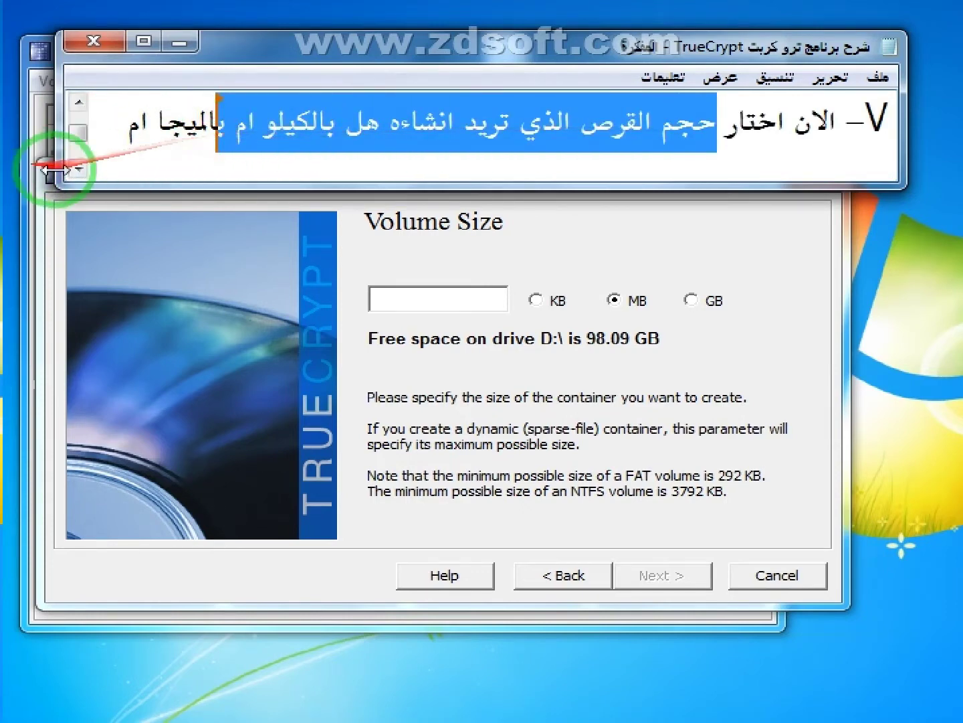
pyautogui.click(79, 168)
pyautogui.moveTo(770, 144); pyautogui.dragTo(899, 124)
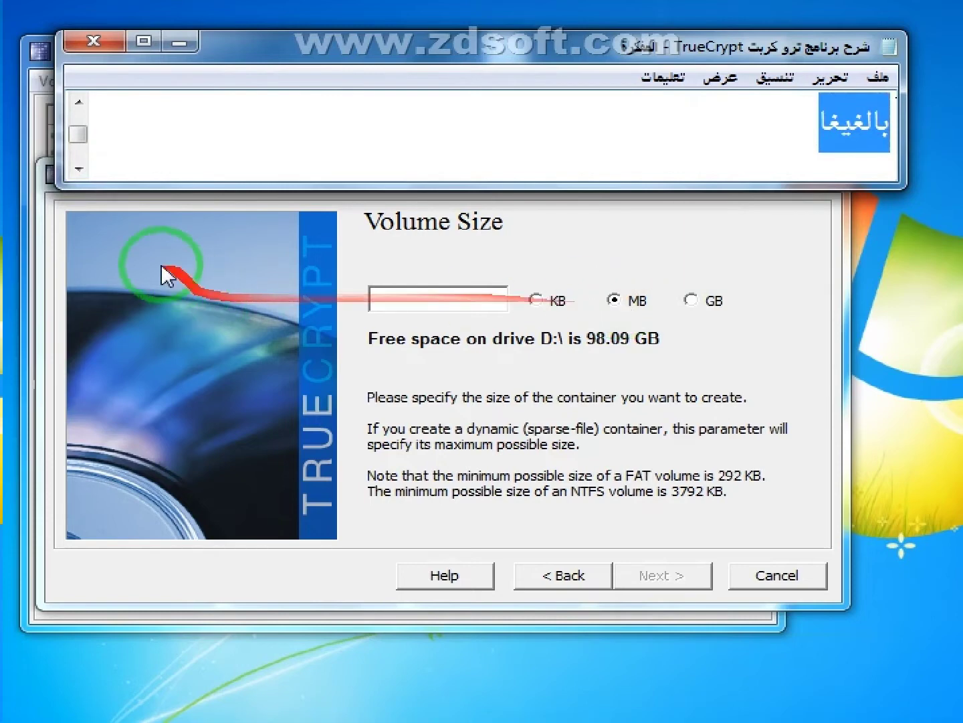
pyautogui.click(80, 171)
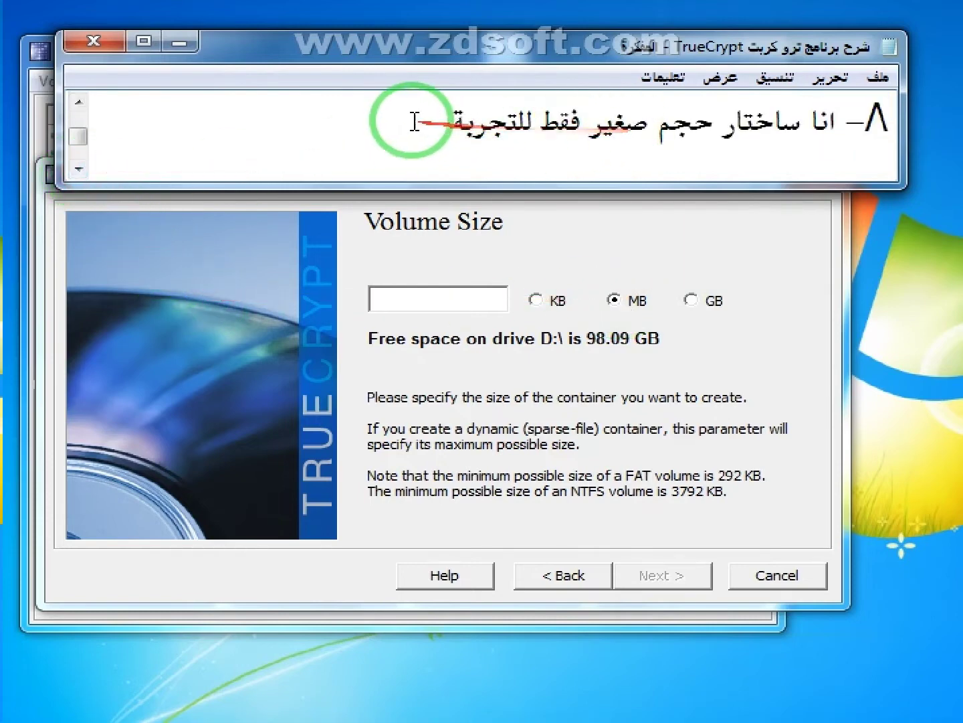
pyautogui.moveTo(409, 123); pyautogui.dragTo(735, 123)
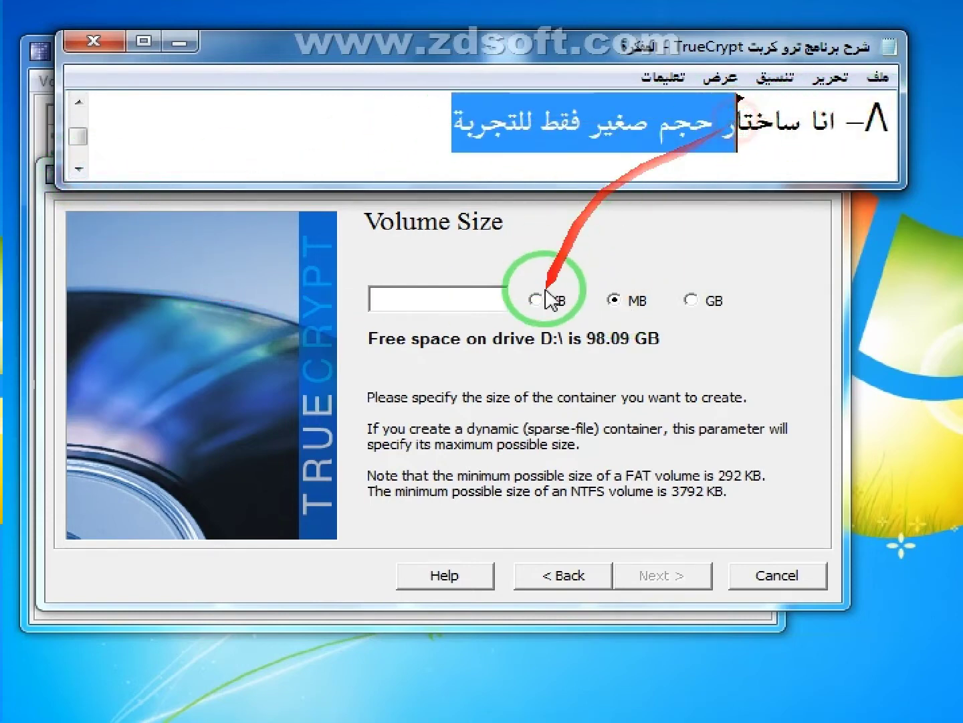
# Set the volume size to 10 MB, proceed to the password page and dismiss the Caps Lock warning.
pyautogui.click(614, 300)
pyautogui.click(462, 303)
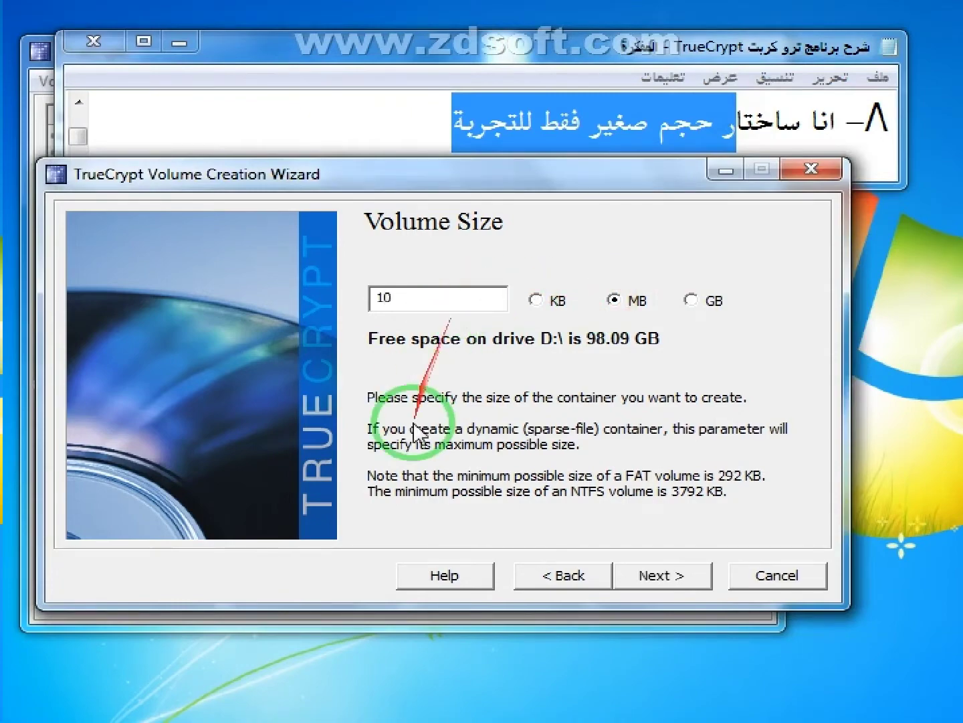
pyautogui.click(661, 575)
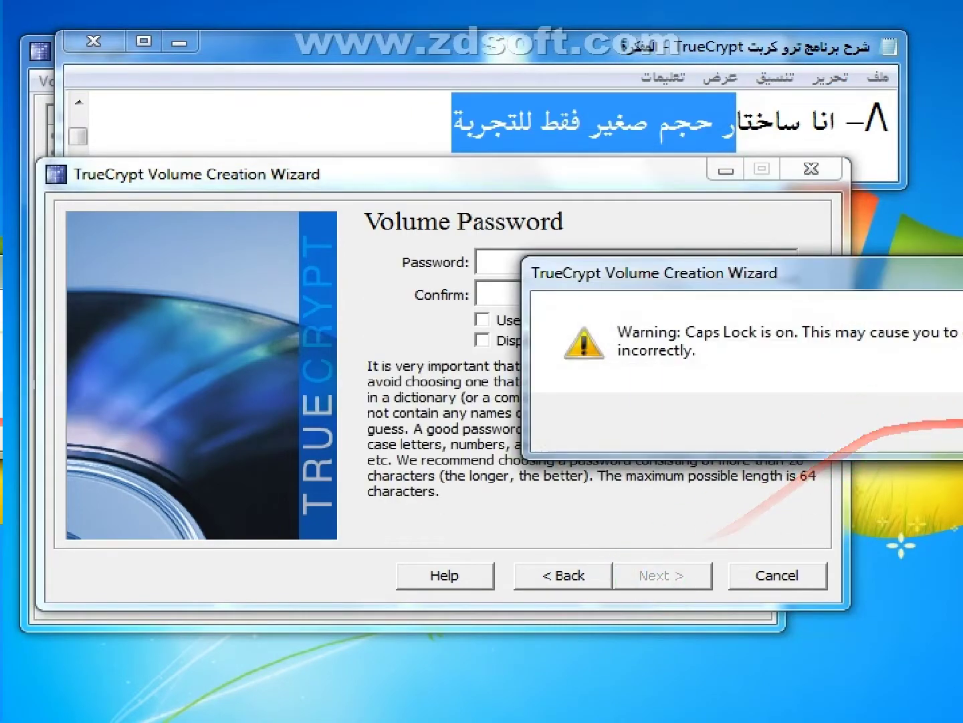
pyautogui.press('Return')
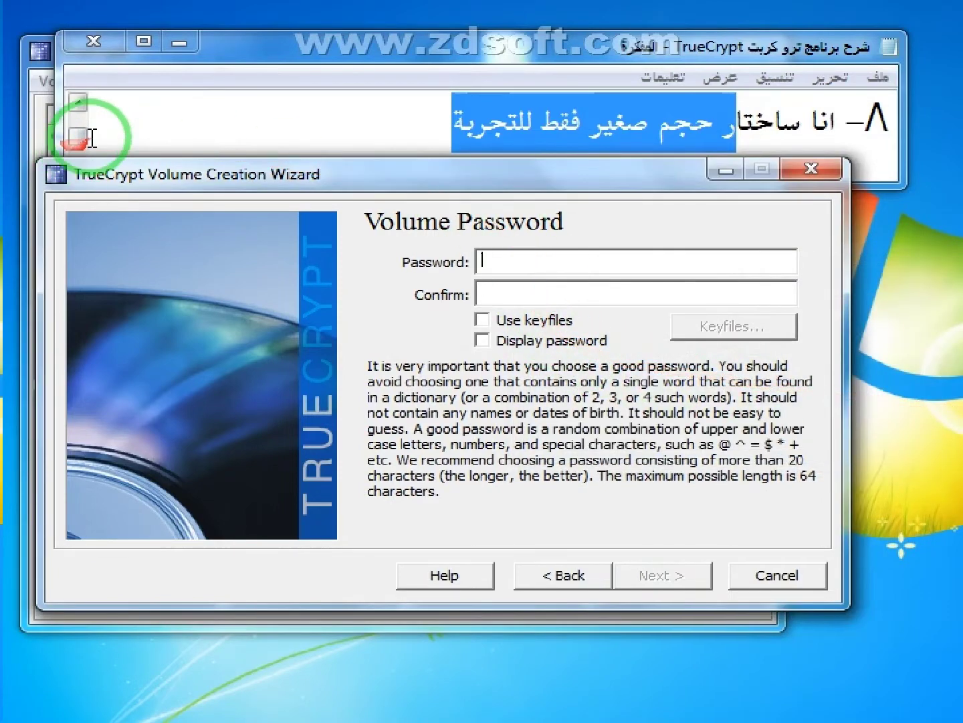
# Show instruction 9 about writing a password in the Notepad notes and highlight it.
pyautogui.click(253, 65)
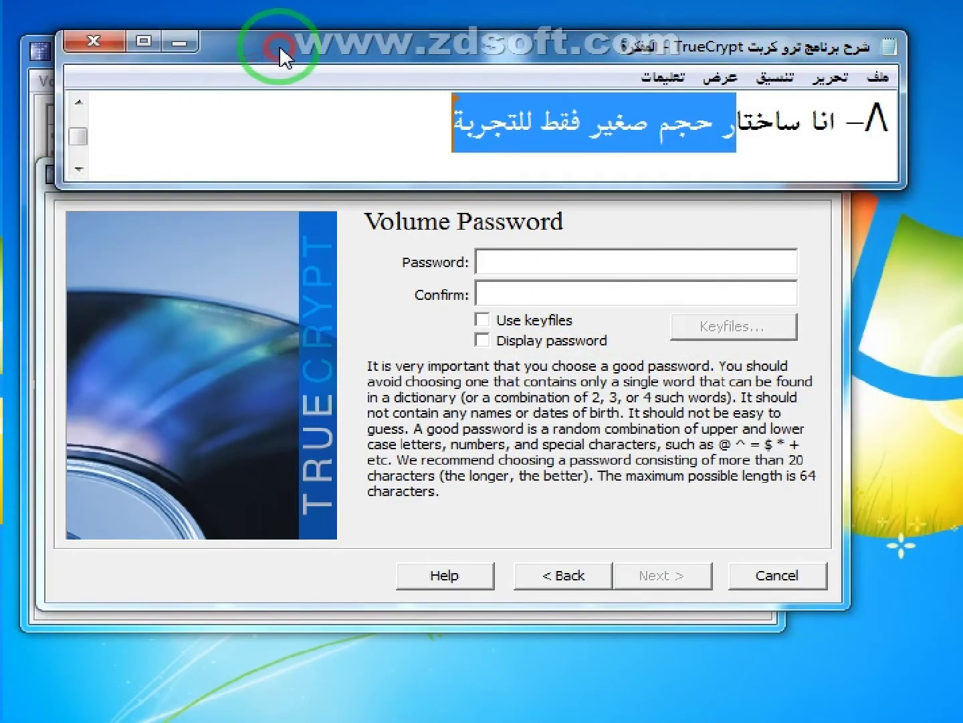
pyautogui.click(77, 168)
pyautogui.moveTo(501, 124); pyautogui.dragTo(812, 120)
# Enter and confirm the volume password, and agree to use a short password to reach the format page.
pyautogui.click(517, 259)
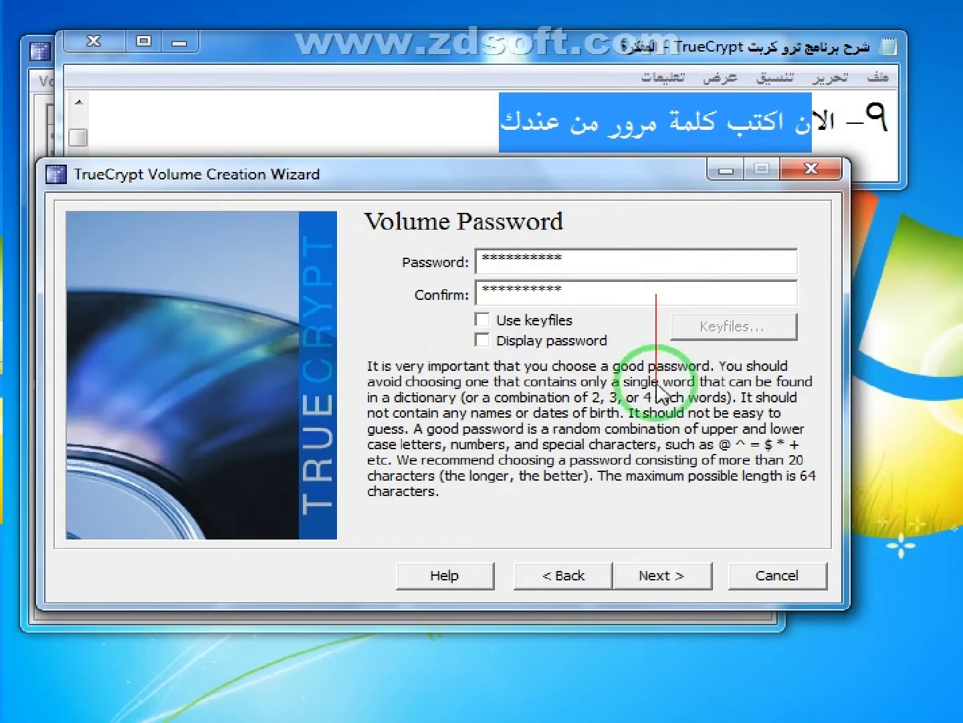
pyautogui.click(660, 576)
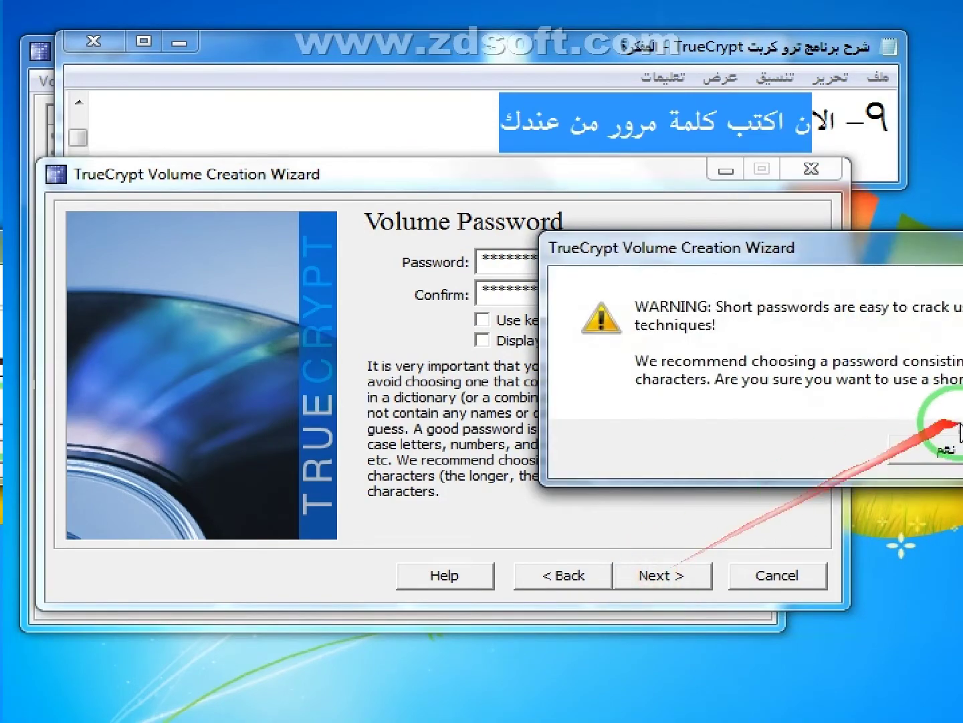
pyautogui.moveTo(845, 255); pyautogui.dragTo(424, 221)
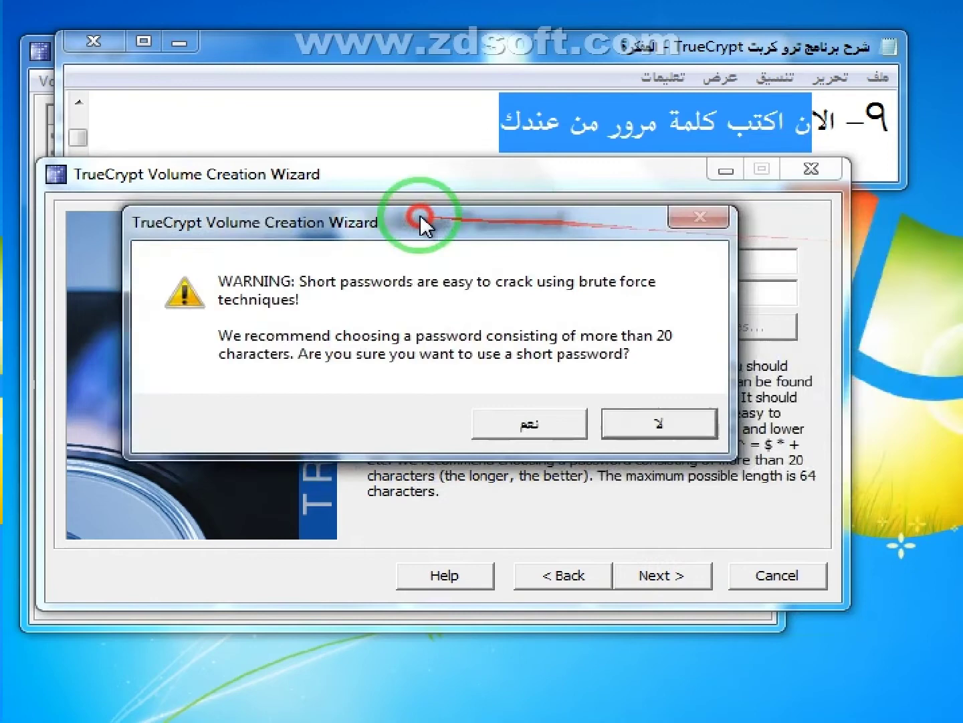
pyautogui.click(532, 428)
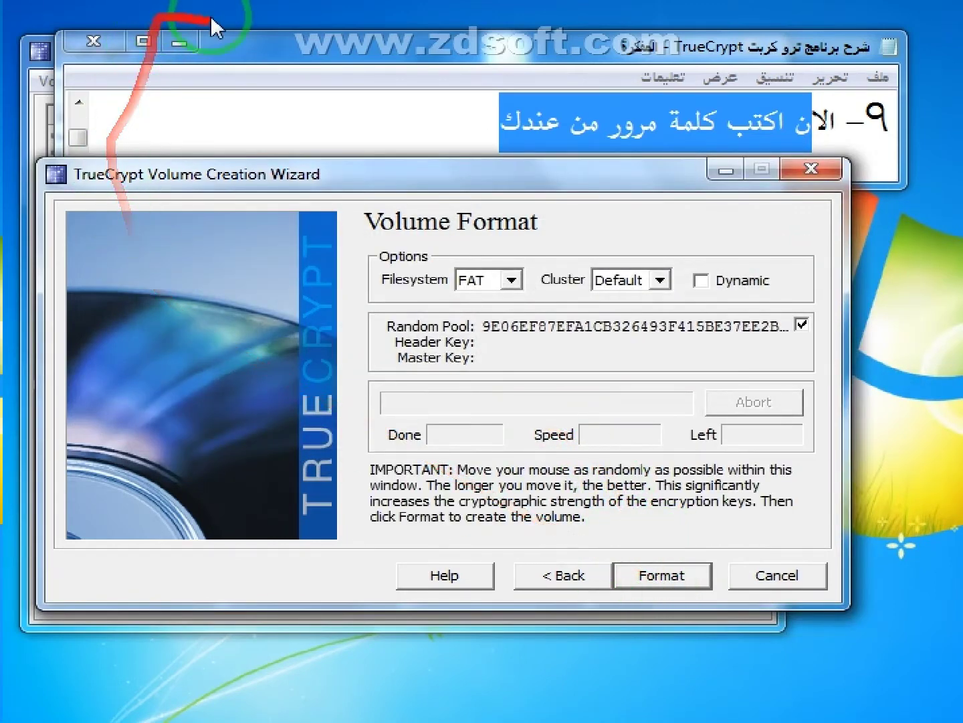
# Highlight instruction 10 in the Notepad notes and format the volume, agreeing to replace the existing bitmap file on drive D:.
pyautogui.click(264, 39)
pyautogui.click(79, 168)
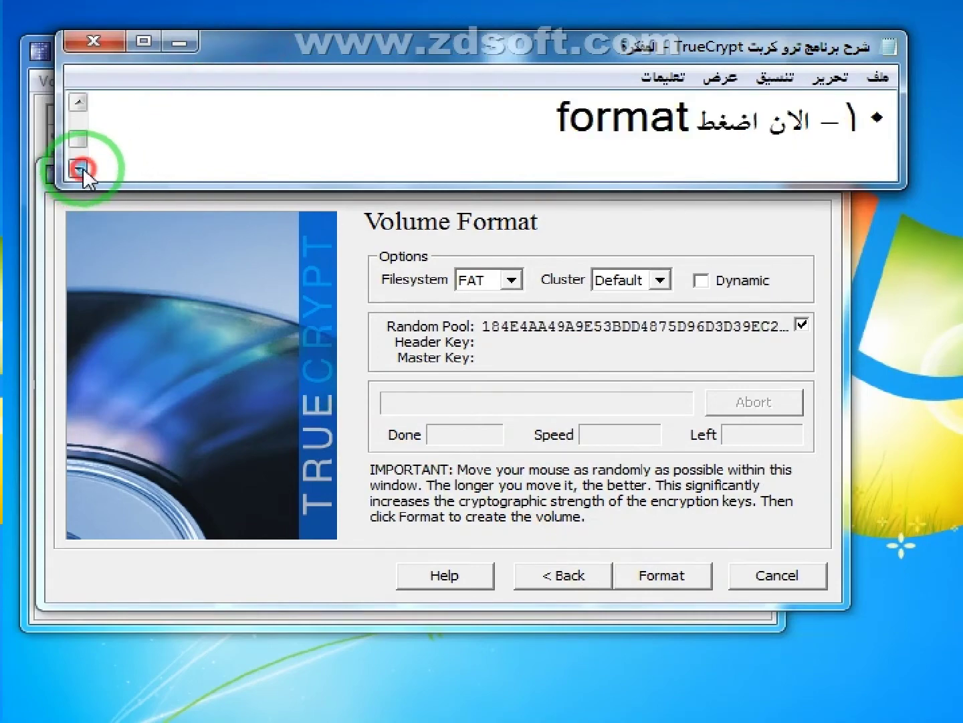
pyautogui.moveTo(693, 116); pyautogui.dragTo(649, 172)
pyautogui.click(669, 581)
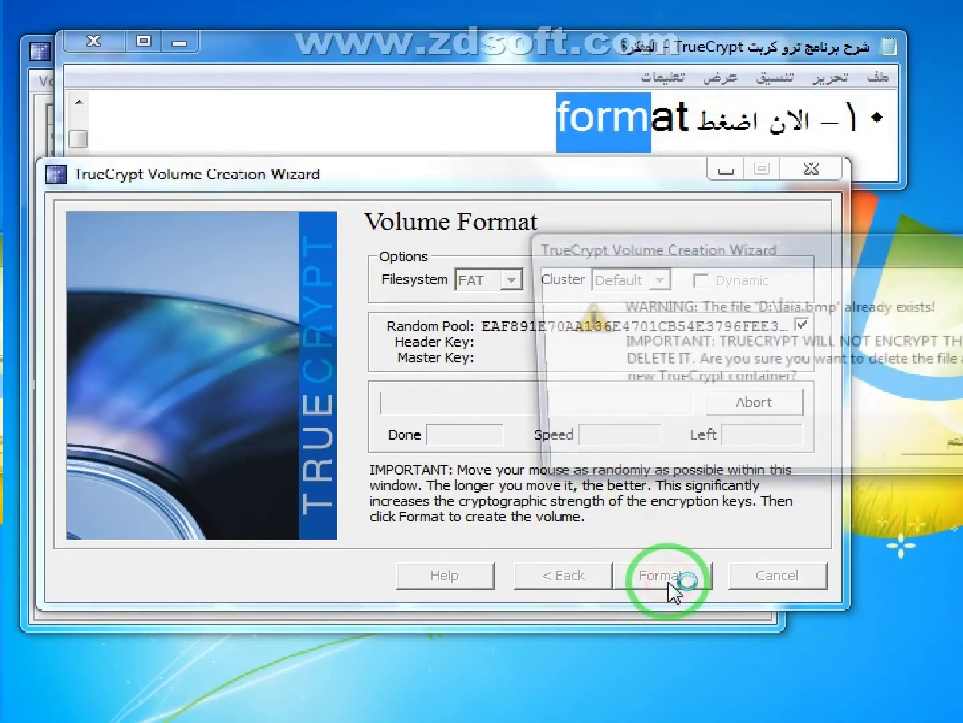
pyautogui.moveTo(819, 250); pyautogui.dragTo(417, 263)
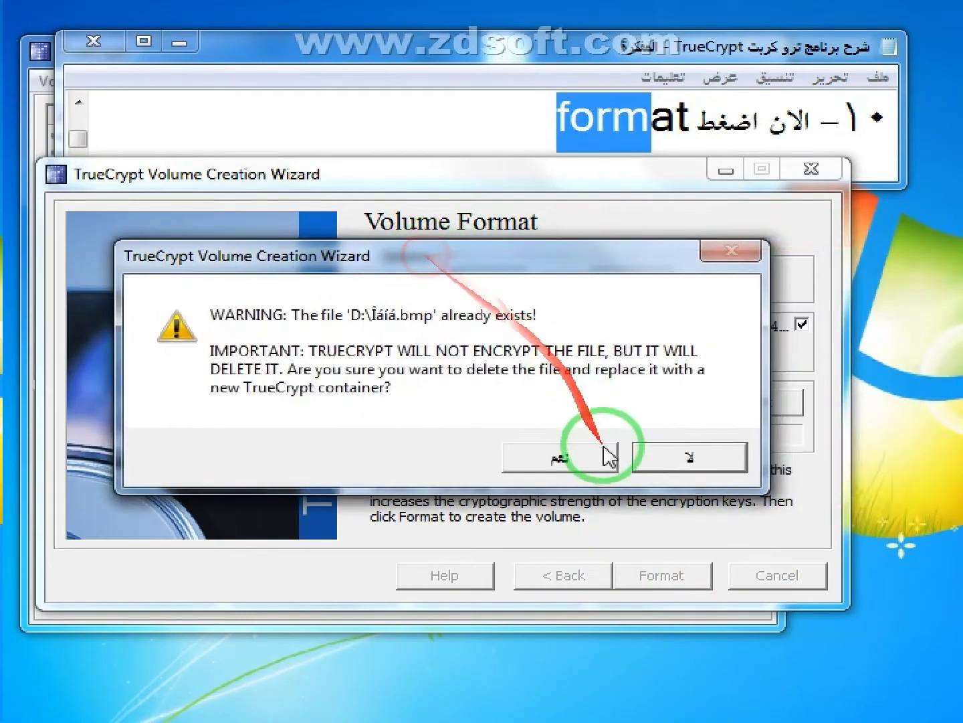
pyautogui.click(591, 459)
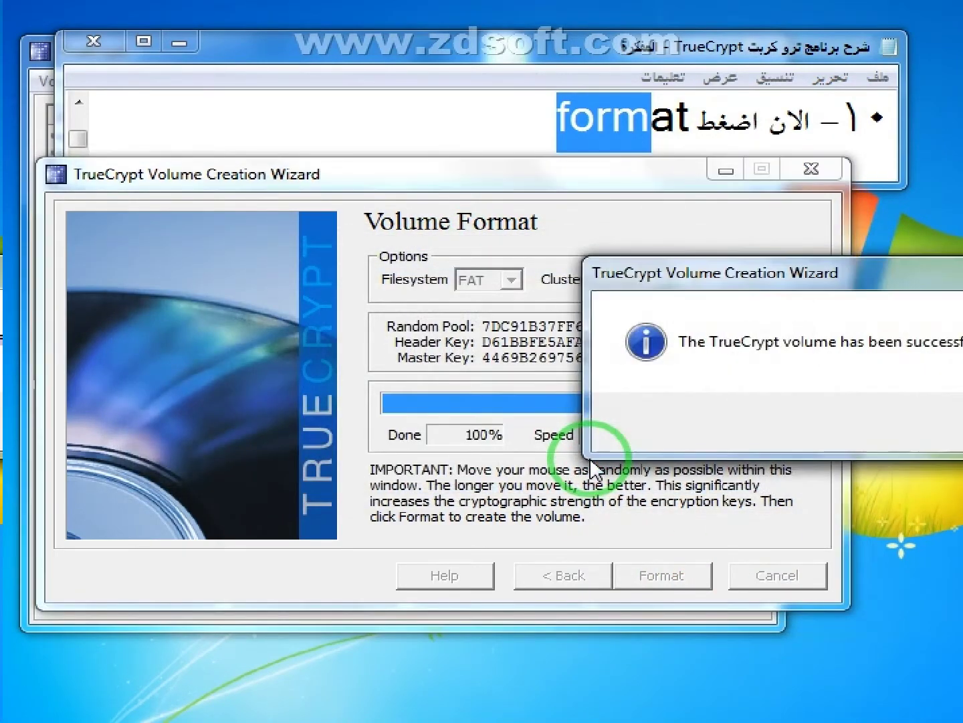
pyautogui.moveTo(856, 273); pyautogui.dragTo(473, 276)
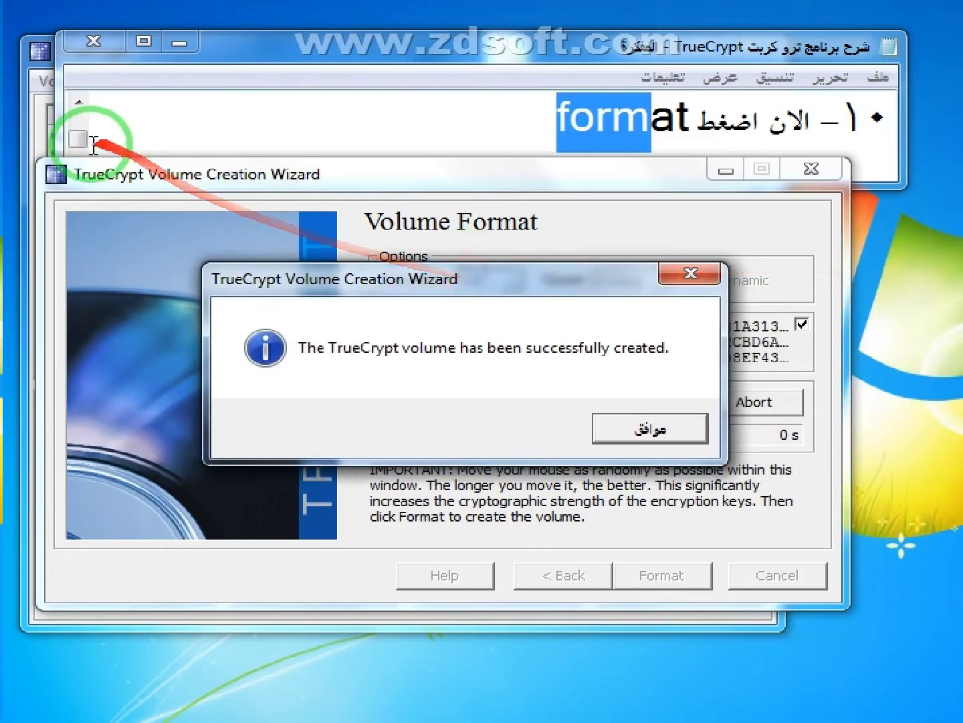
# Show the Notepad lines on accepting the success message and cancelling the wizard, highlighting part of the first line.
pyautogui.click(123, 148)
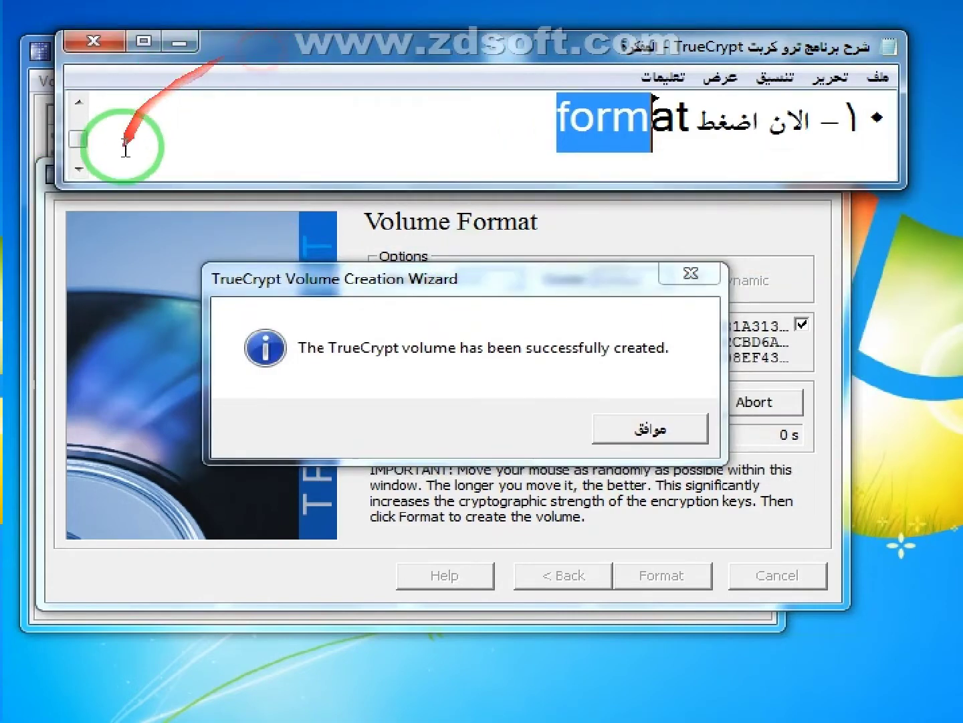
pyautogui.click(78, 170)
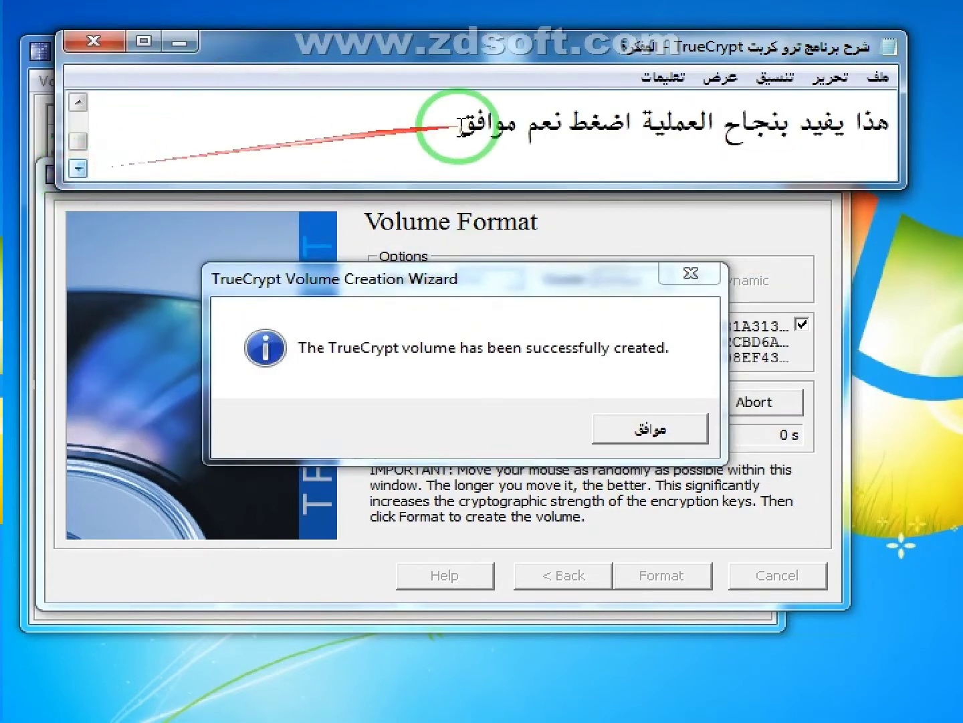
pyautogui.moveTo(555, 126); pyautogui.dragTo(603, 130)
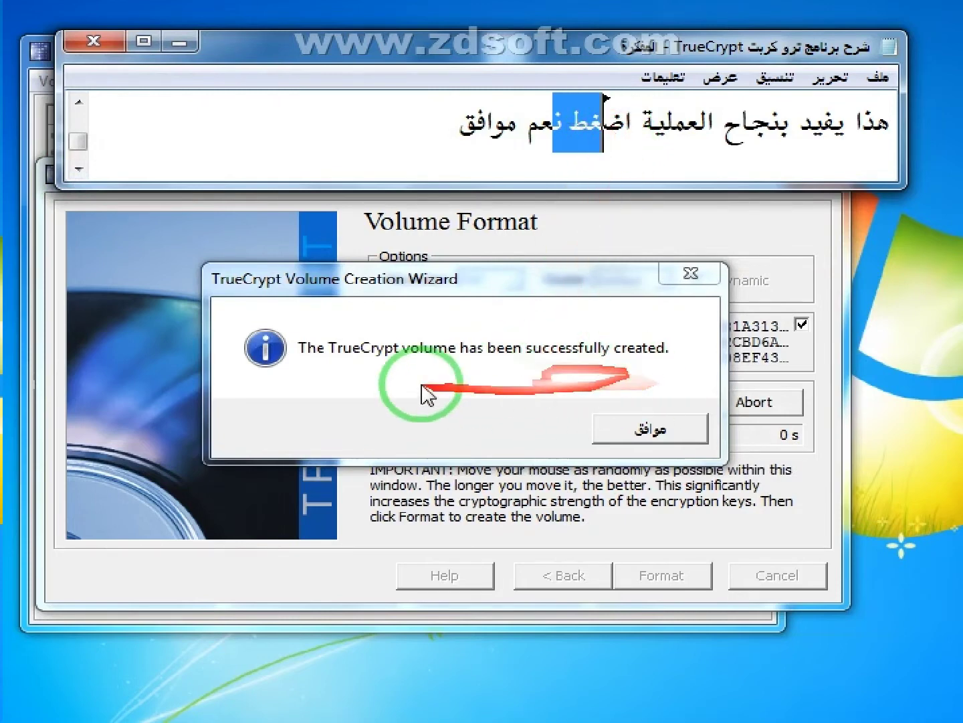
pyautogui.click(78, 170)
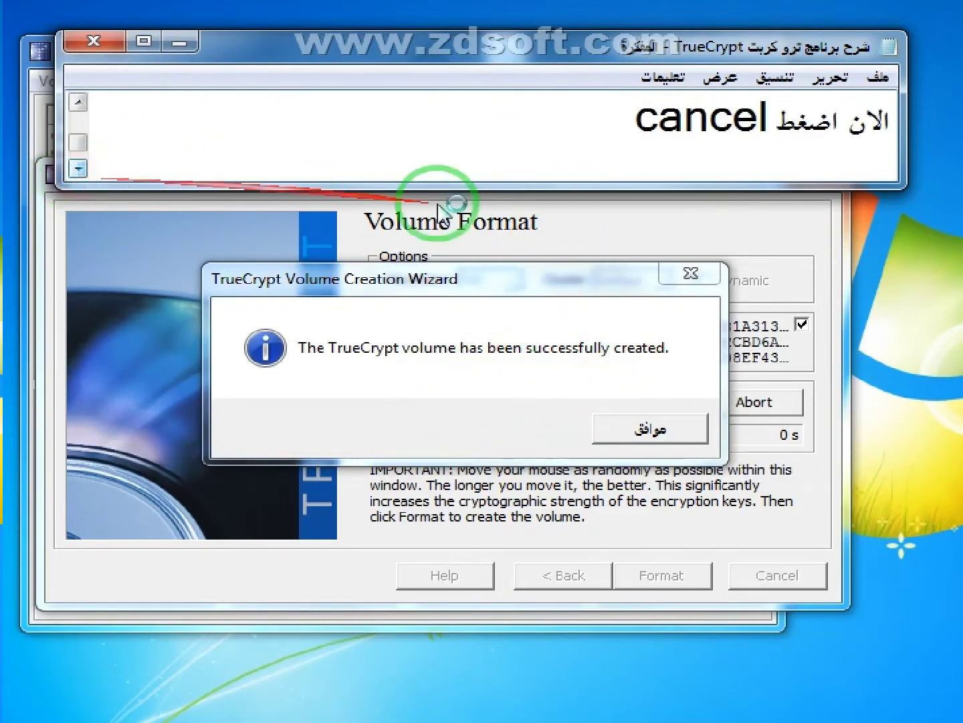
# Acknowledge the volume creation message, return to the wizard's first page, check the cancel instruction in the notes and cancel the wizard.
pyautogui.click(641, 431)
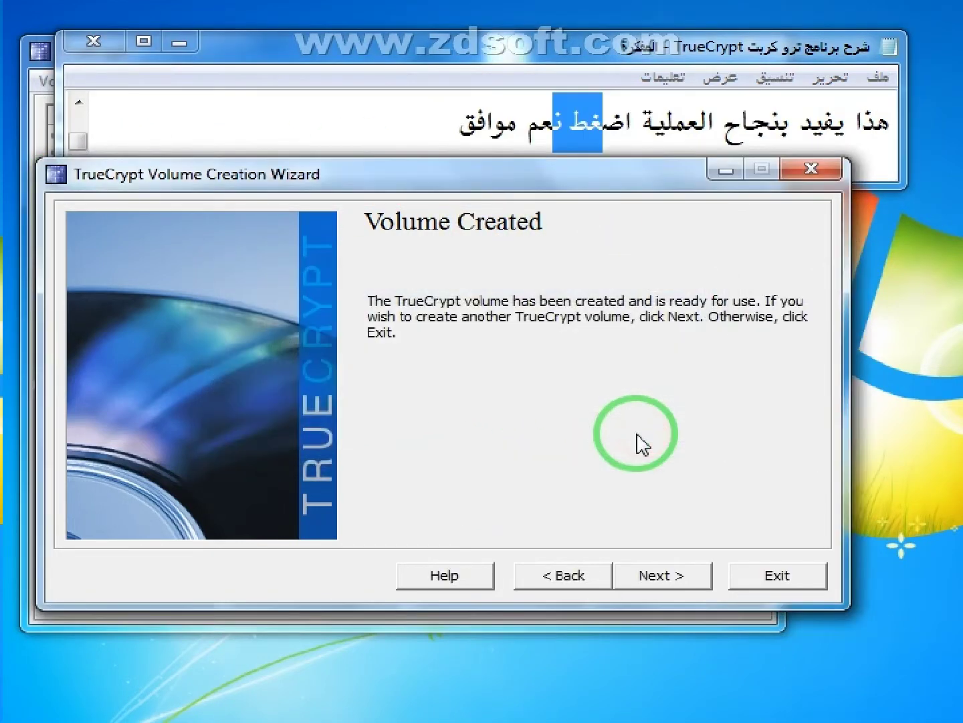
pyautogui.click(664, 577)
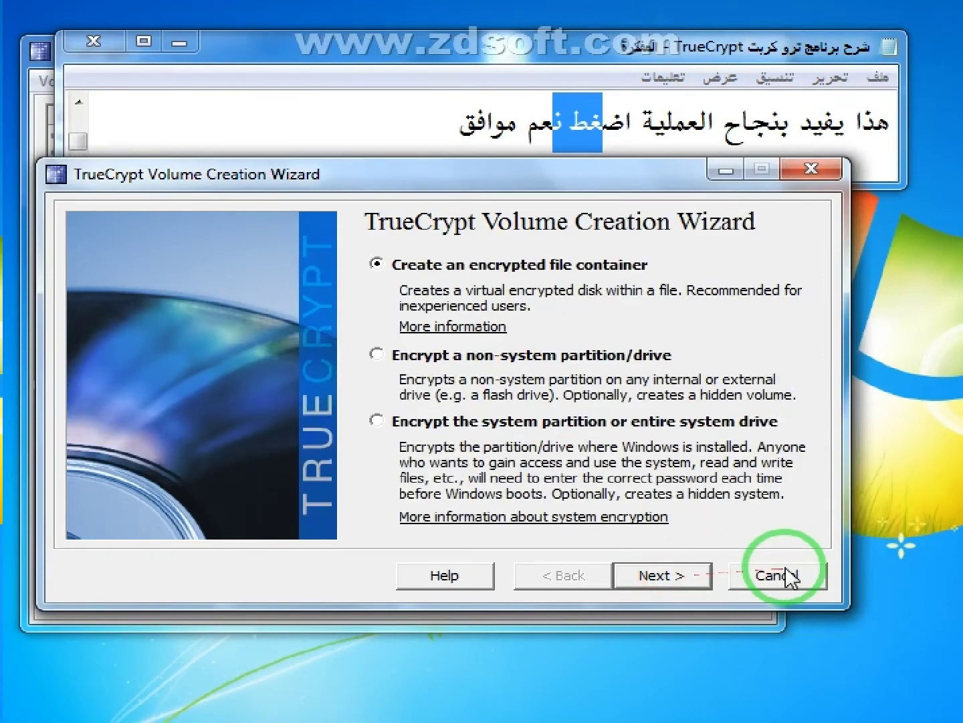
pyautogui.click(242, 30)
pyautogui.click(77, 171)
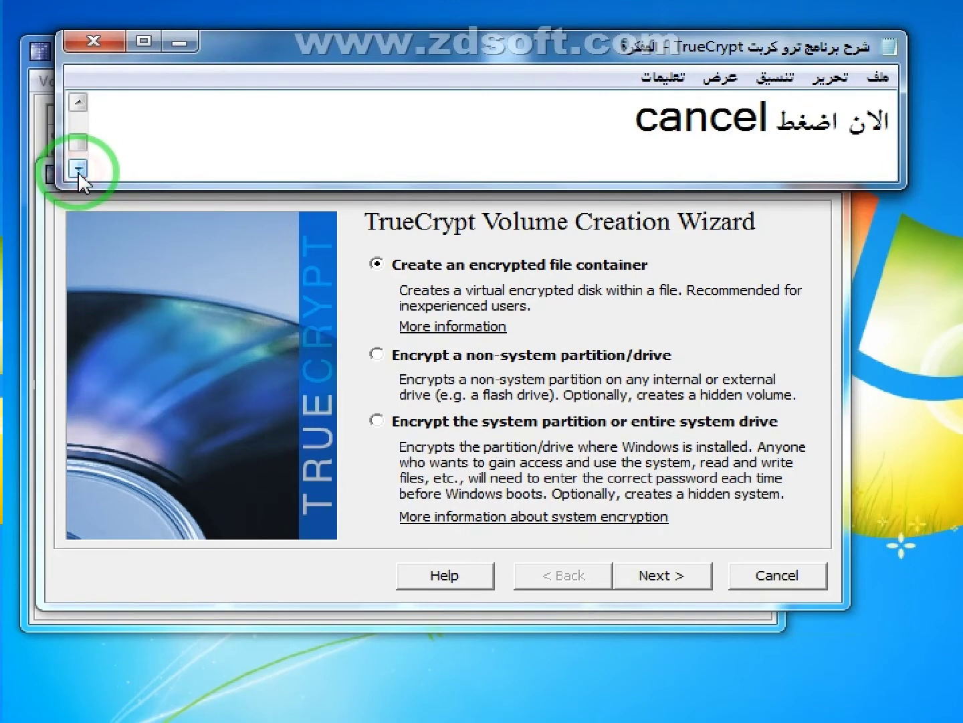
pyautogui.click(787, 581)
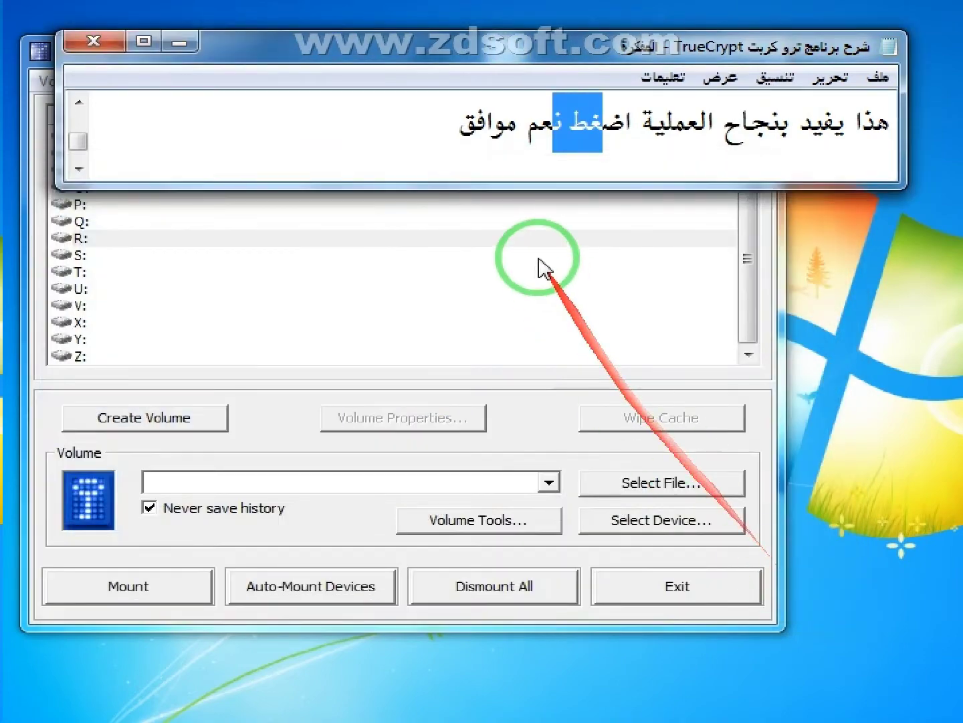
# Show the Notepad line about trying to open the created disk and highlight part of it.
pyautogui.click(78, 172)
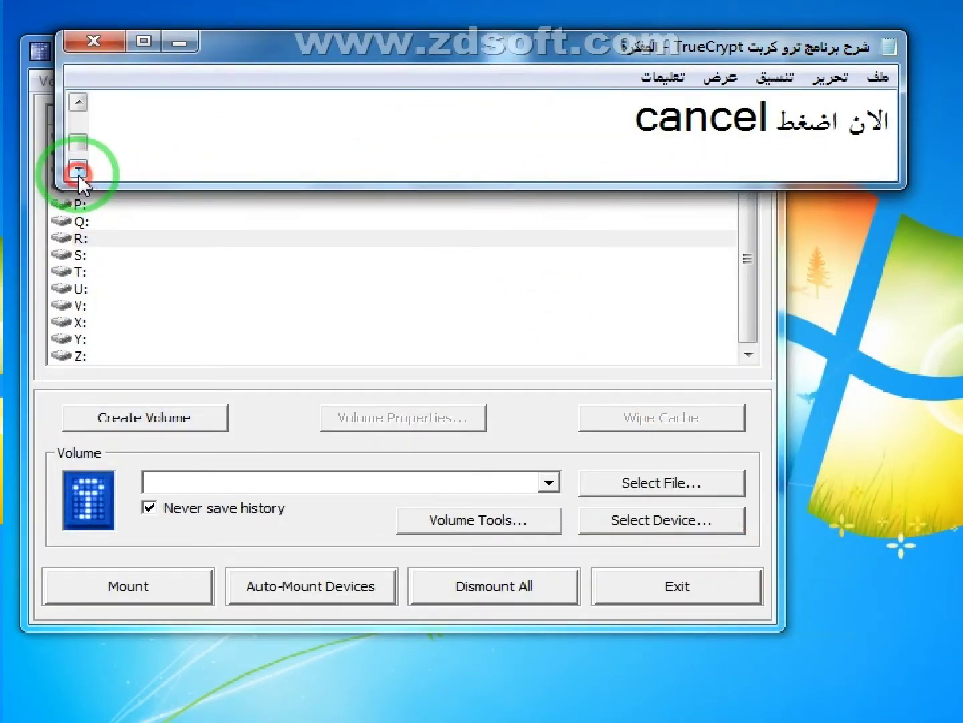
pyautogui.click(78, 172)
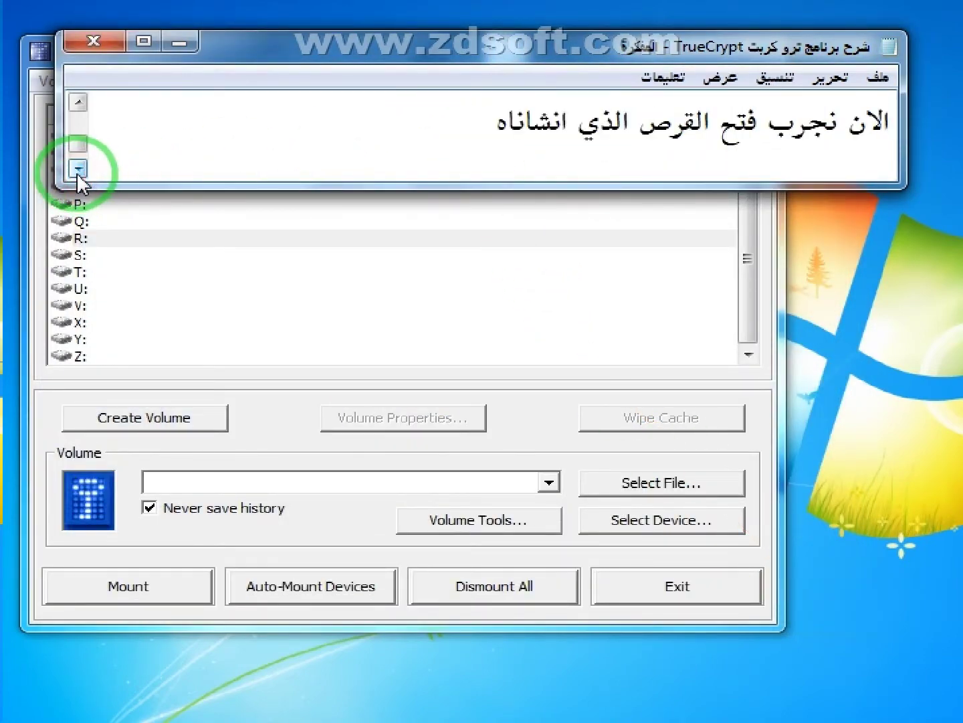
pyautogui.moveTo(822, 124); pyautogui.dragTo(563, 127)
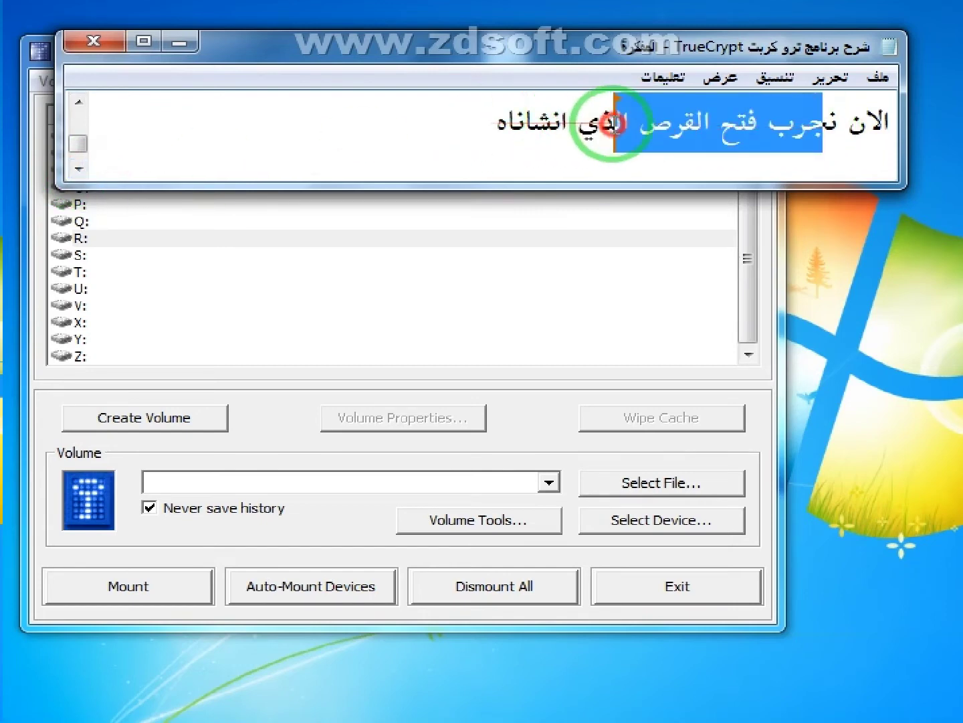
# Switch to TrueCrypt and choose the new bitmap container on Local Disk (D:) as the volume file.
pyautogui.click(539, 441)
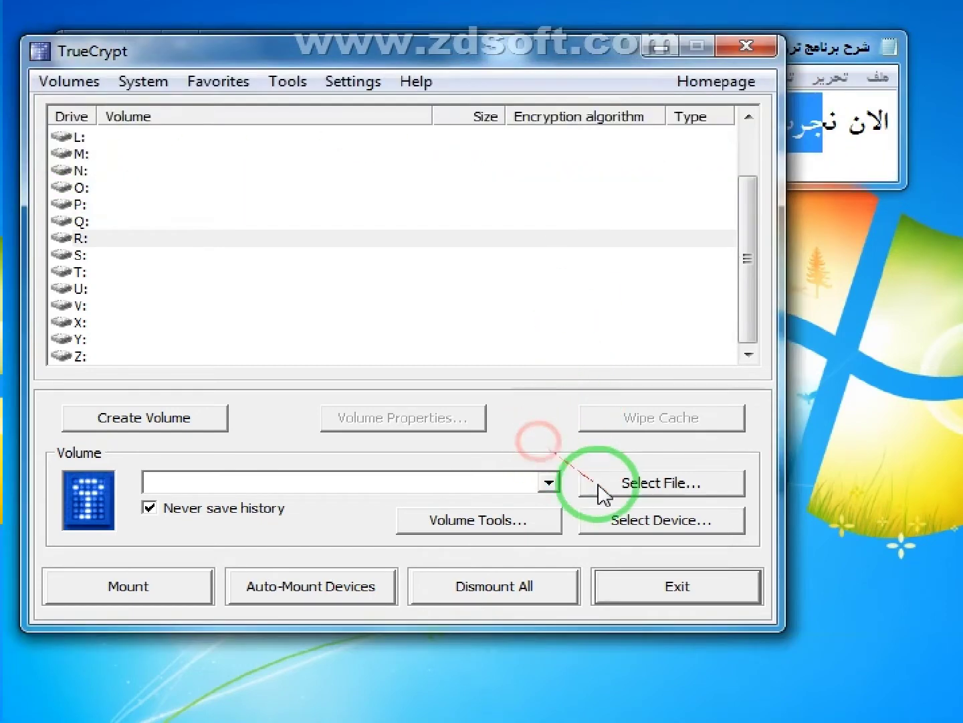
pyautogui.click(637, 485)
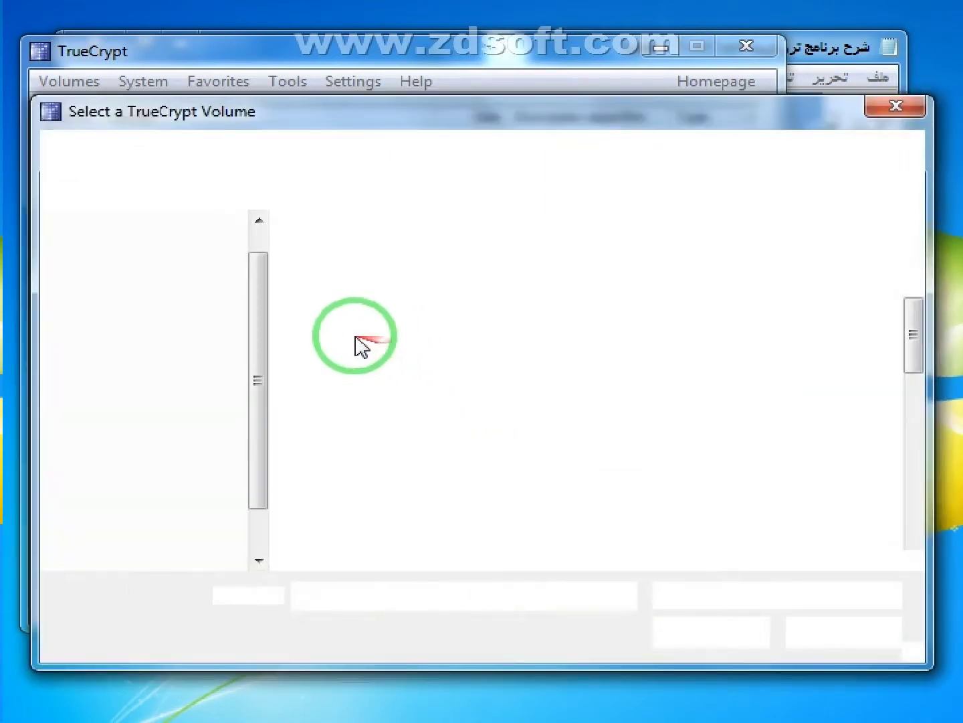
pyautogui.moveTo(268, 274); pyautogui.dragTo(269, 365)
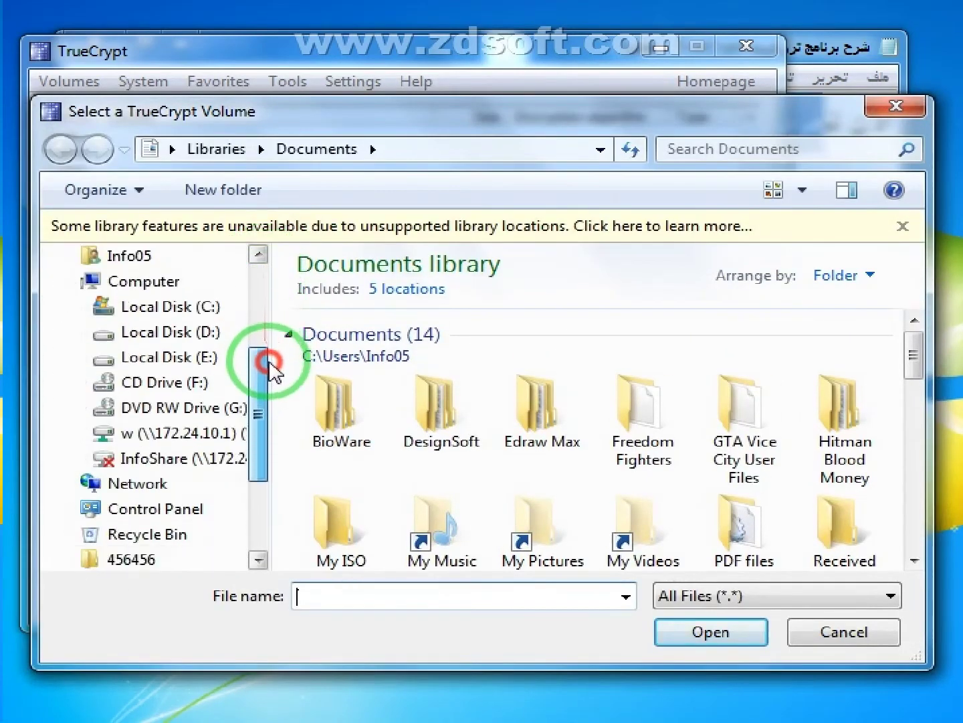
pyautogui.click(204, 329)
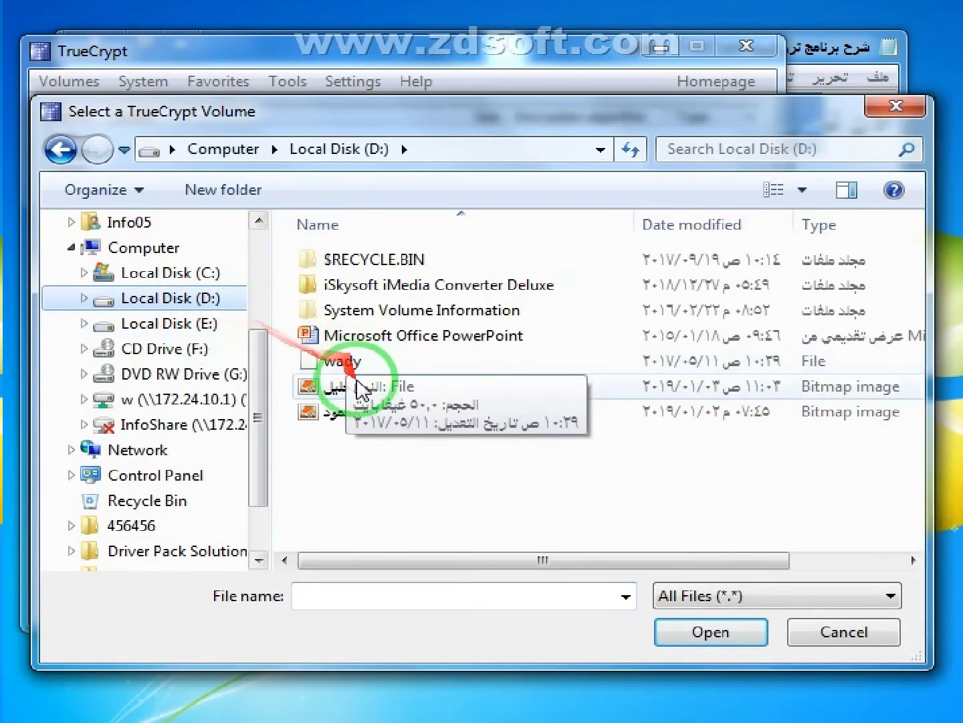
pyautogui.doubleClick(335, 388)
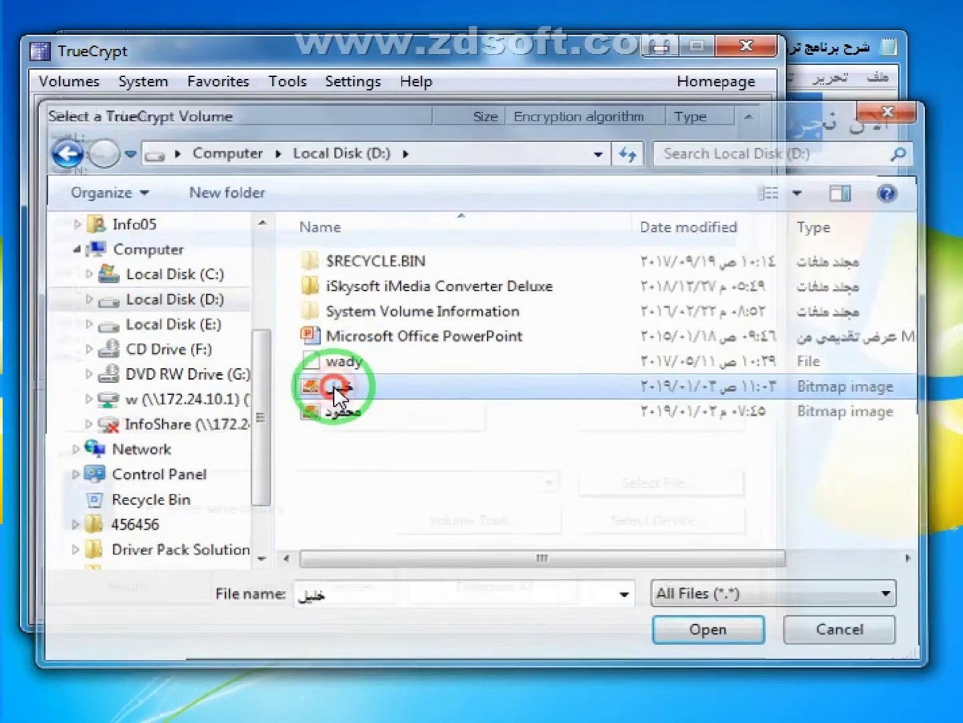
# Mount the selected container as drive R: by entering the volume password.
pyautogui.click(160, 592)
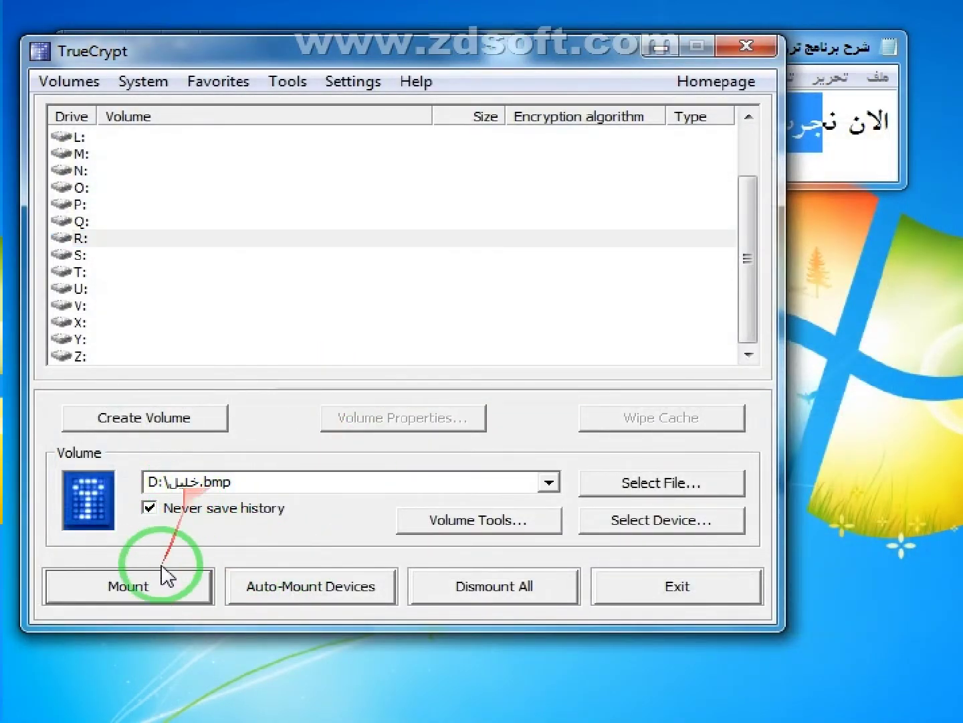
pyautogui.click(160, 592)
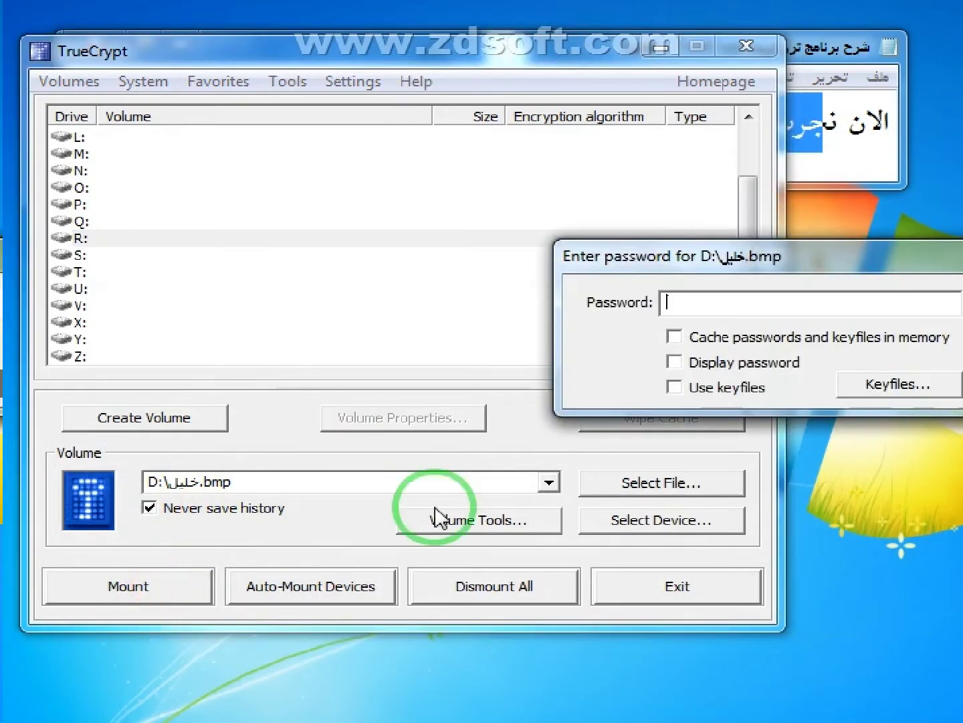
pyautogui.click(710, 310)
pyautogui.moveTo(744, 256); pyautogui.dragTo(401, 263)
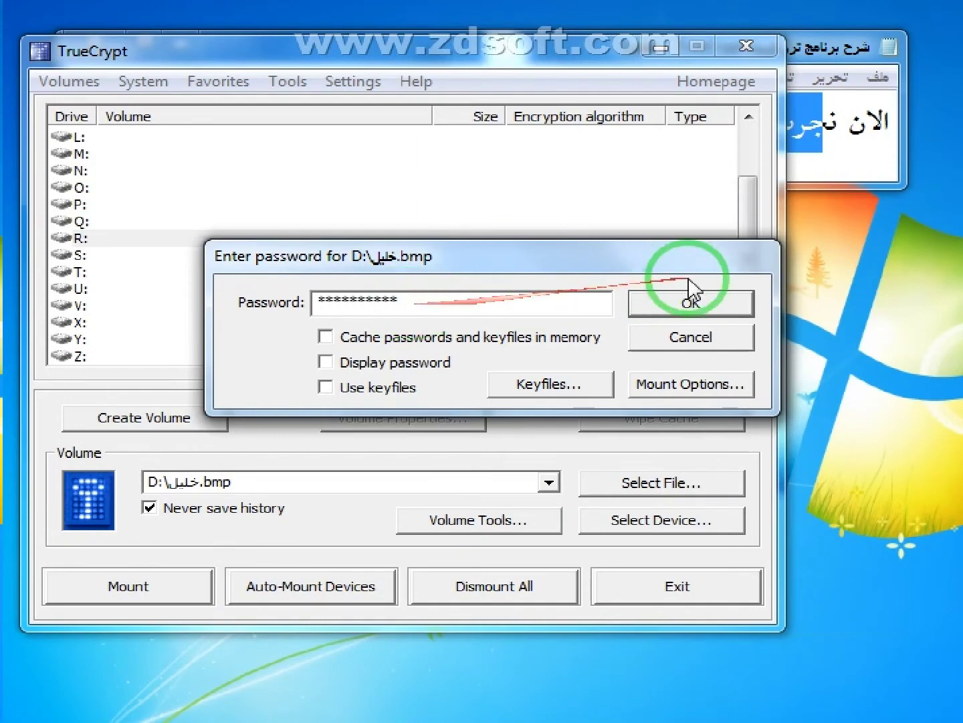
pyautogui.click(699, 303)
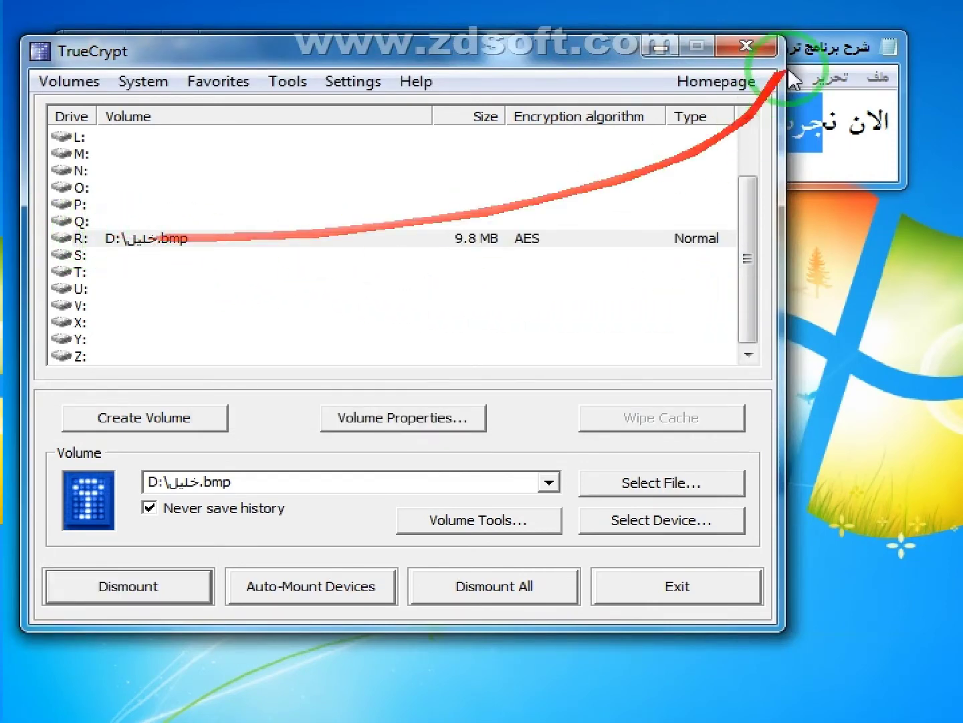
# Bring up the Notepad line about opening the named file and open the volume mounted on drive R:.
pyautogui.click(827, 50)
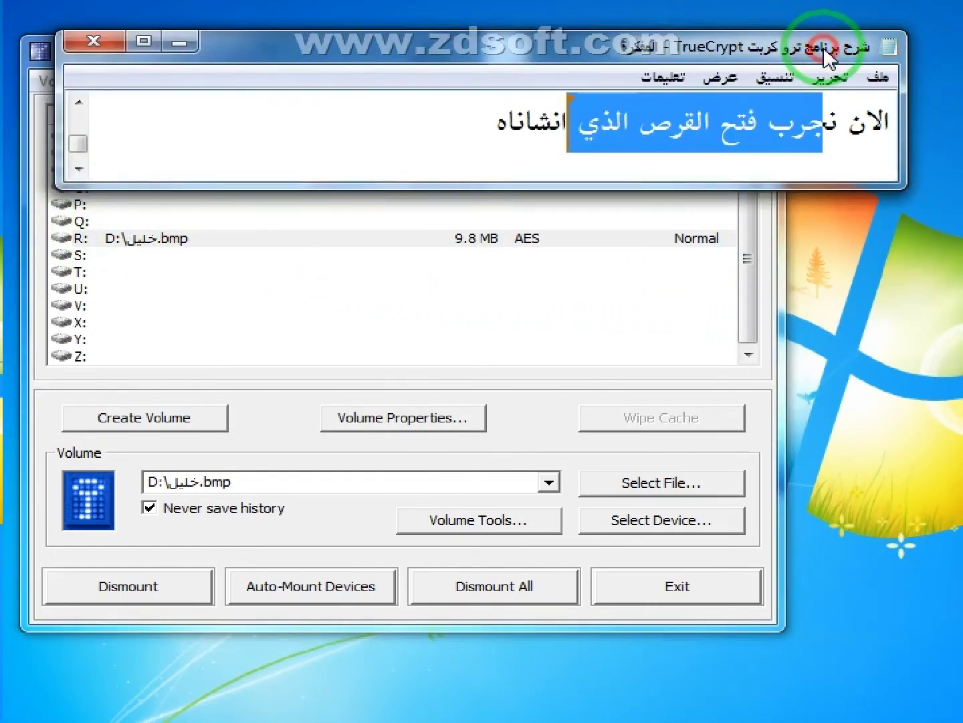
pyautogui.click(80, 173)
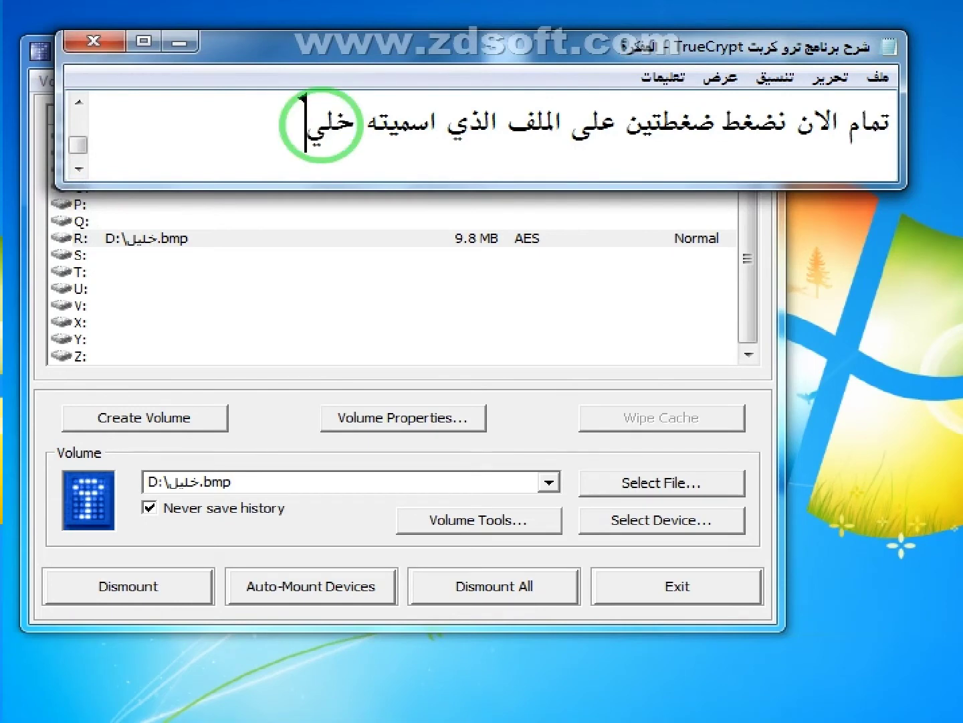
pyautogui.click(162, 241)
pyautogui.doubleClick(163, 241)
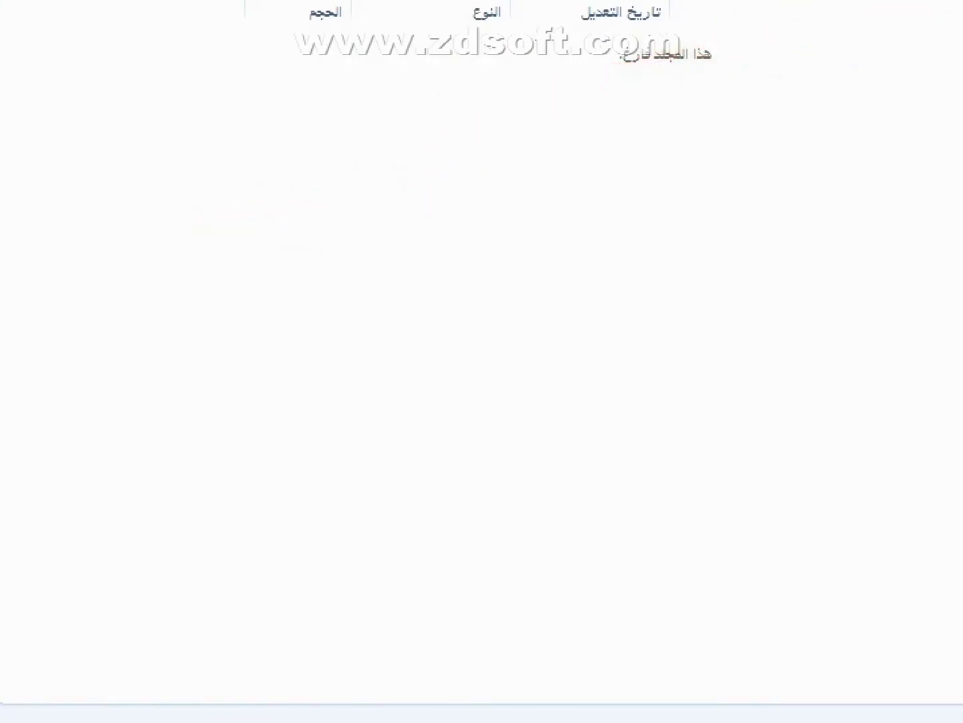
# Move the drive R: Explorer window fully into view, look over its contents and close it.
pyautogui.moveTo(495, 2); pyautogui.dragTo(473, 224)
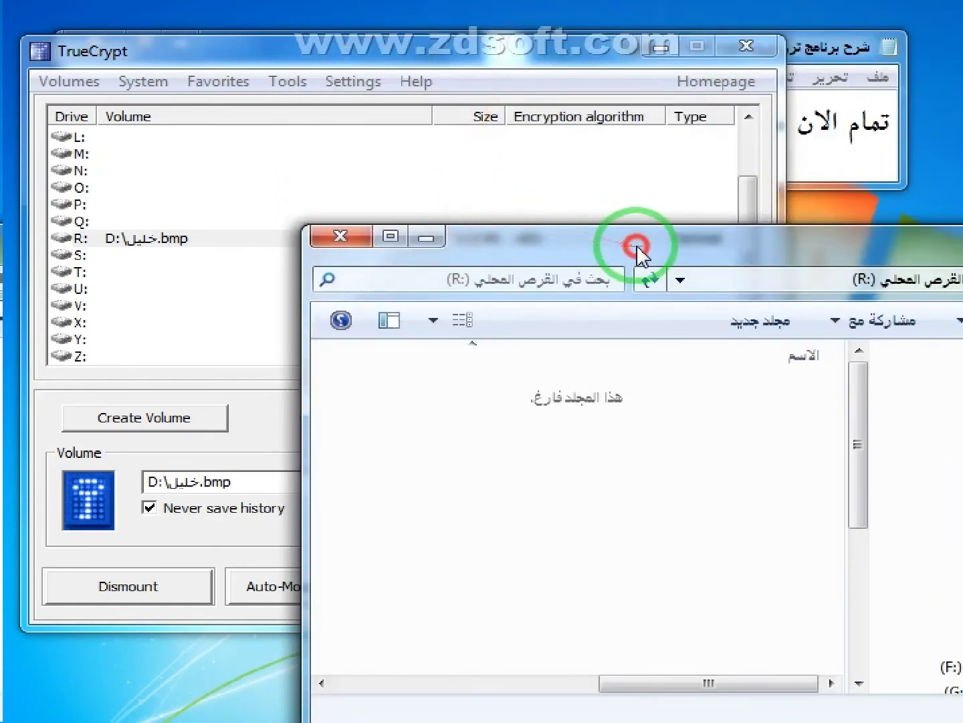
pyautogui.moveTo(639, 250)
pyautogui.mouseDown()
pyautogui.moveTo(405, 168)
pyautogui.moveTo(382, 145)
pyautogui.mouseUp()
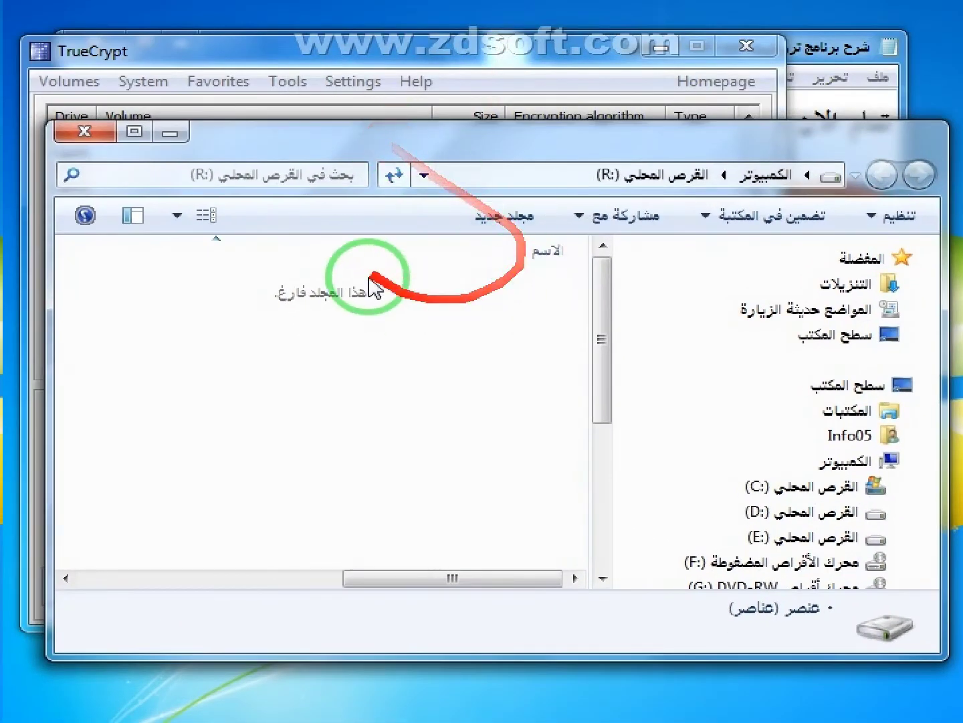
pyautogui.moveTo(605, 334); pyautogui.dragTo(607, 303)
pyautogui.click(64, 133)
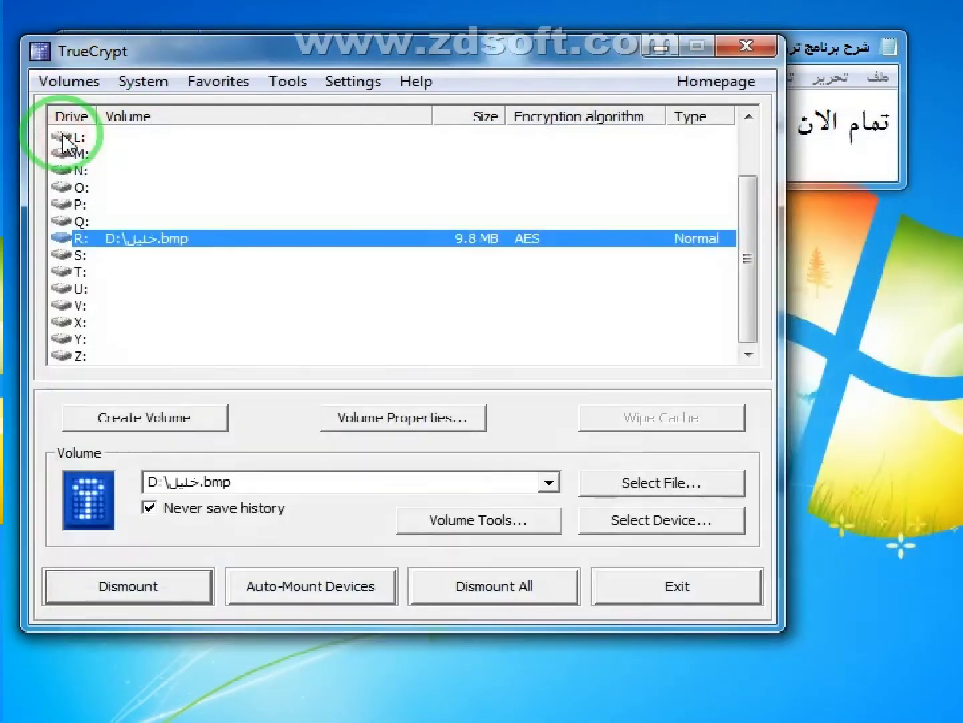
# Show the closing lines of the Notepad notes and close the file without saving the changes.
pyautogui.click(830, 51)
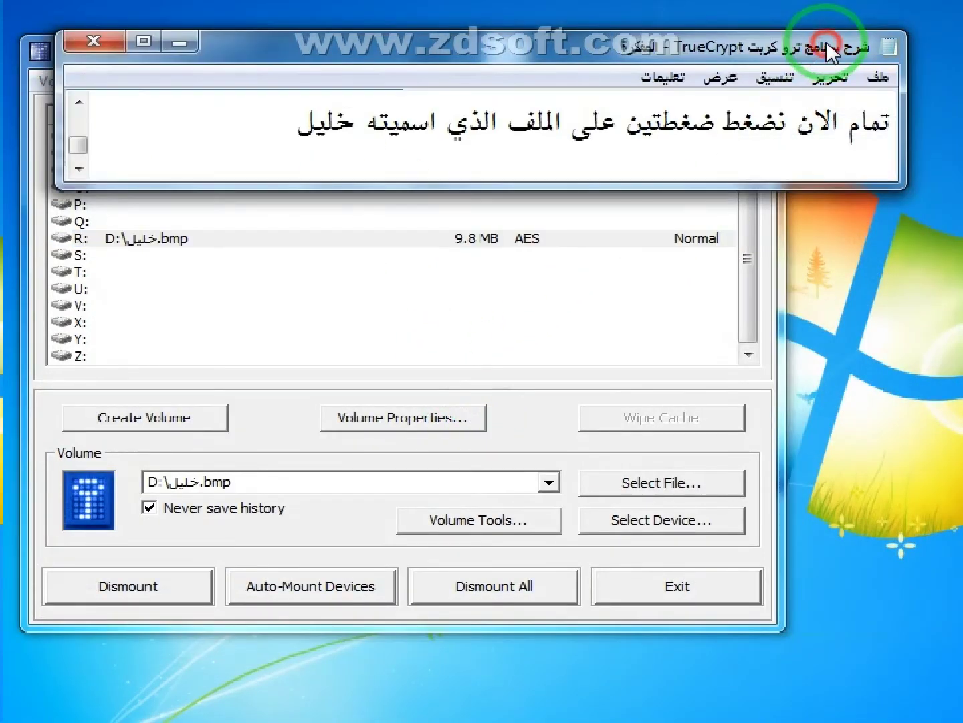
pyautogui.click(77, 170)
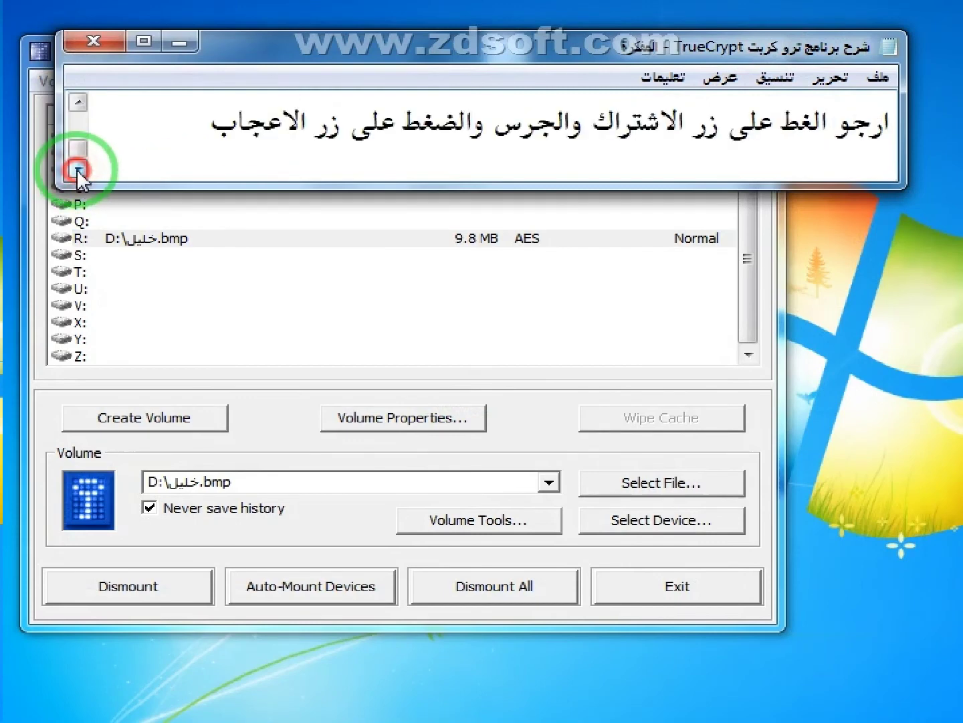
pyautogui.click(81, 100)
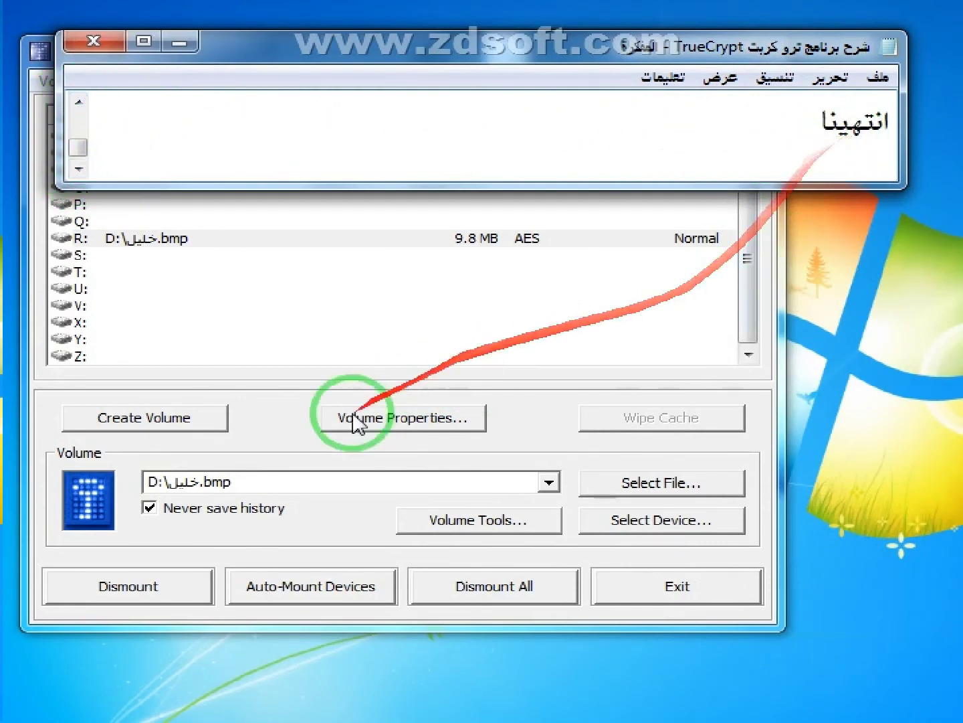
pyautogui.click(81, 46)
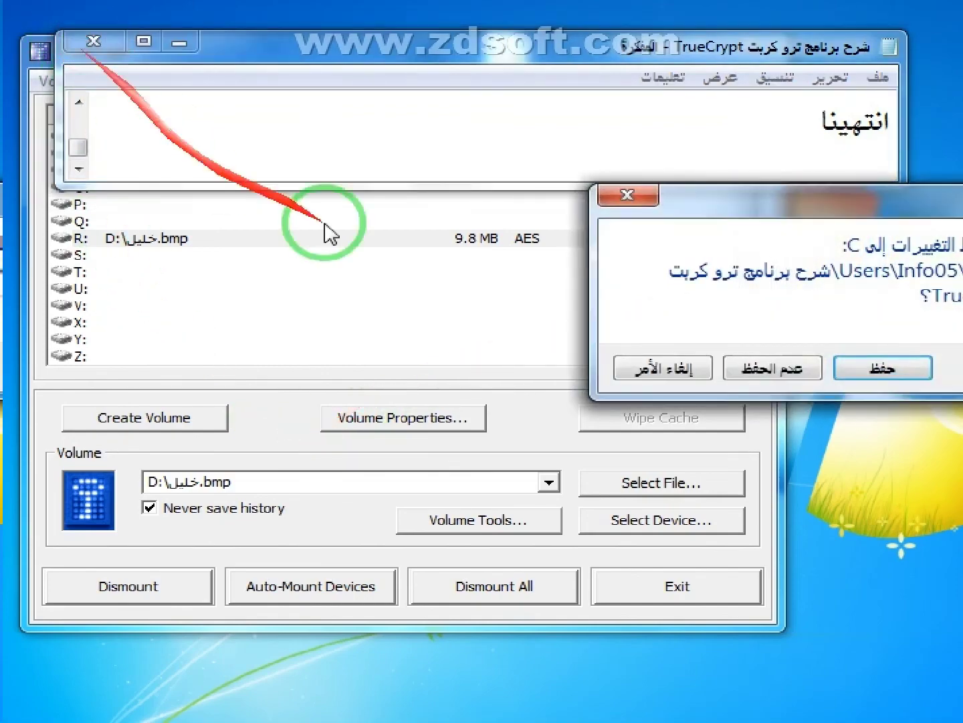
pyautogui.click(787, 372)
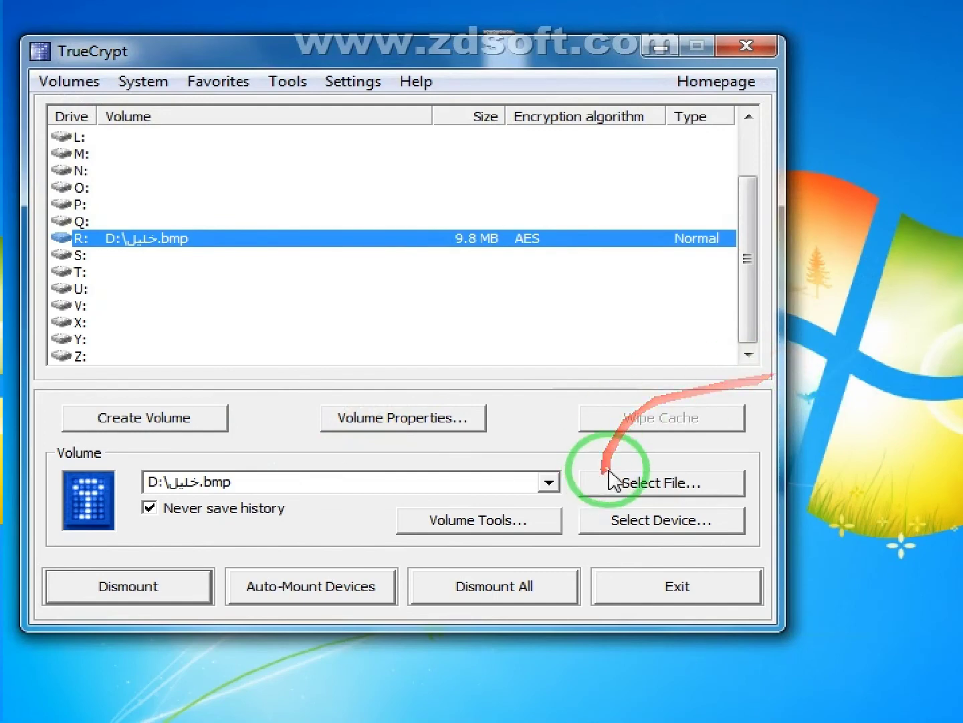